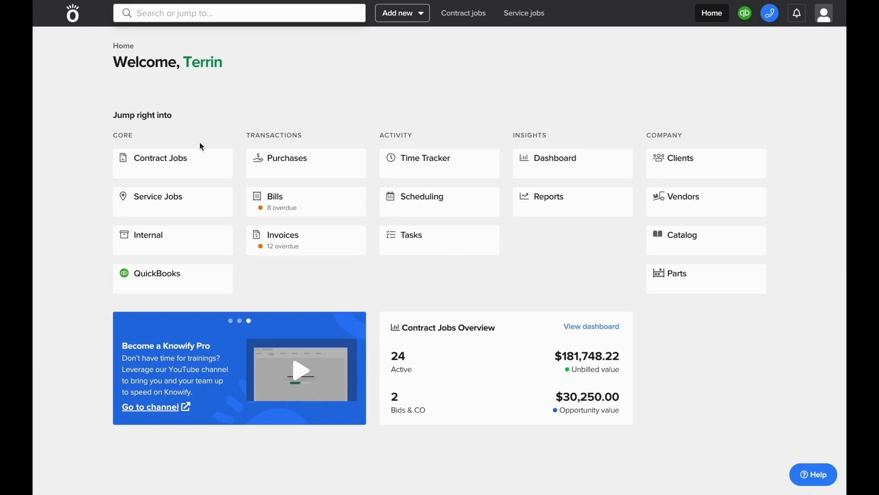
Open the contract jobs list and expand the revenue and cost breakdowns of Project #00023
{"action": "left_click", "coordinate": [187, 159]}
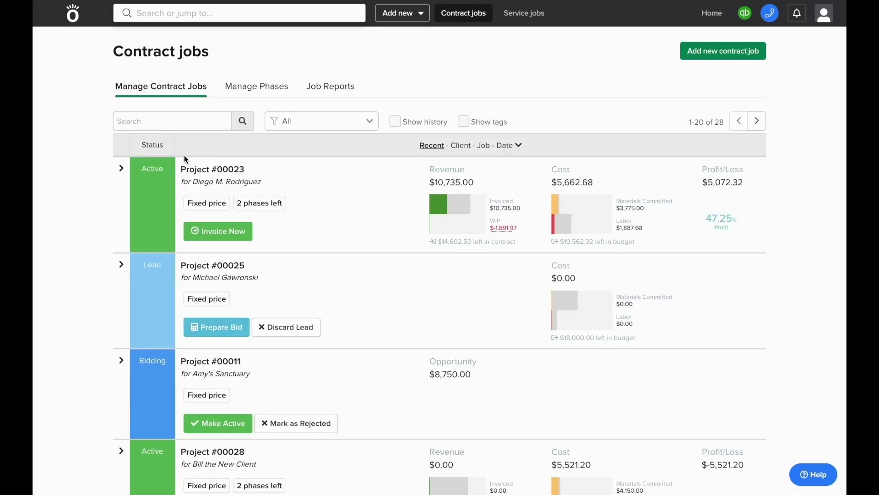
{"action": "left_click", "coordinate": [439, 218]}
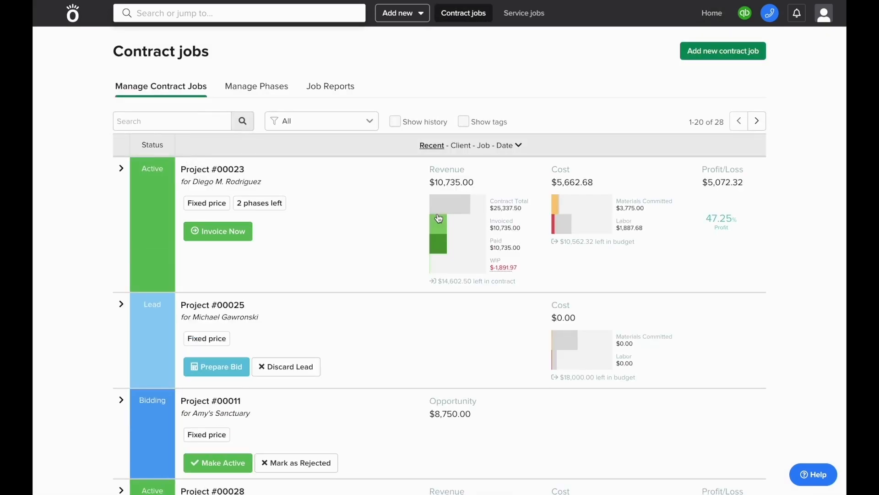
{"action": "left_click", "coordinate": [556, 239]}
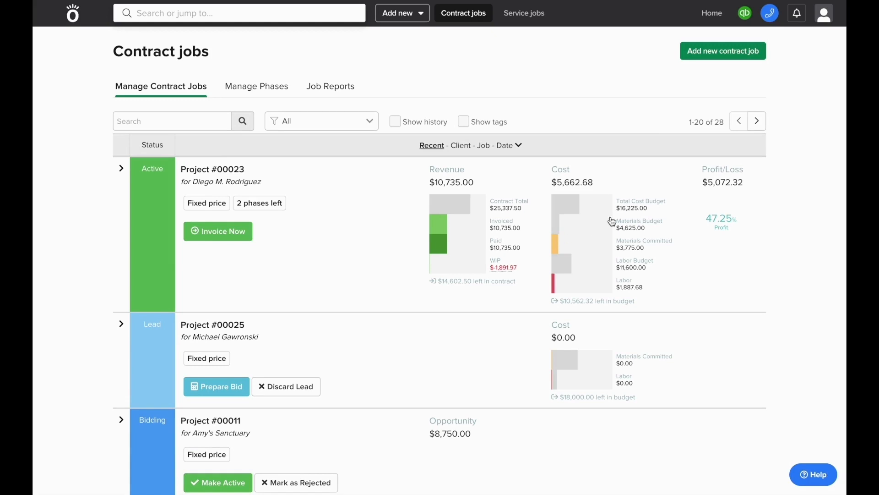
Start a new Fixed Price contract job named Project #00029 for the same client as Project #00023
{"action": "left_click", "coordinate": [732, 52]}
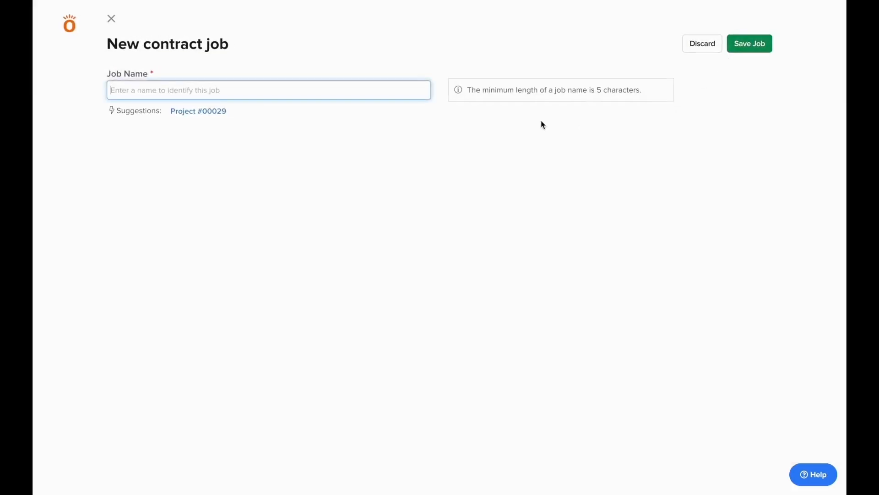
{"action": "left_click", "coordinate": [220, 111]}
{"action": "left_click", "coordinate": [219, 143]}
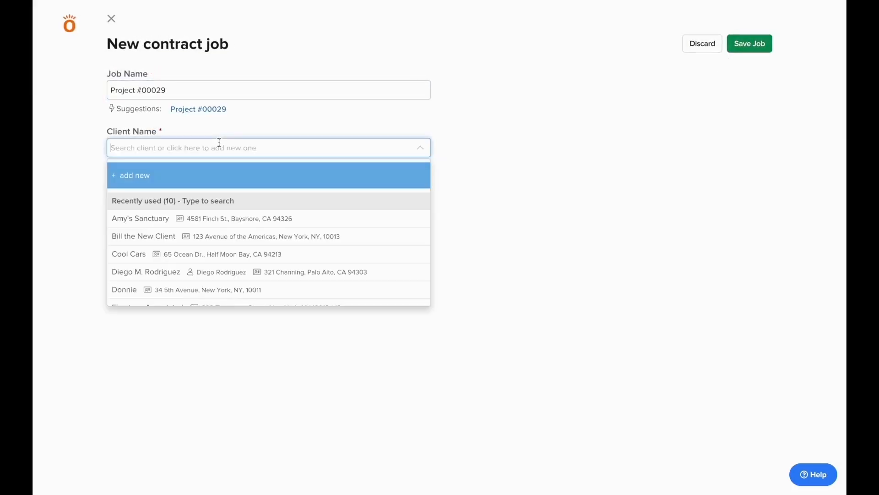
{"action": "left_click", "coordinate": [245, 275]}
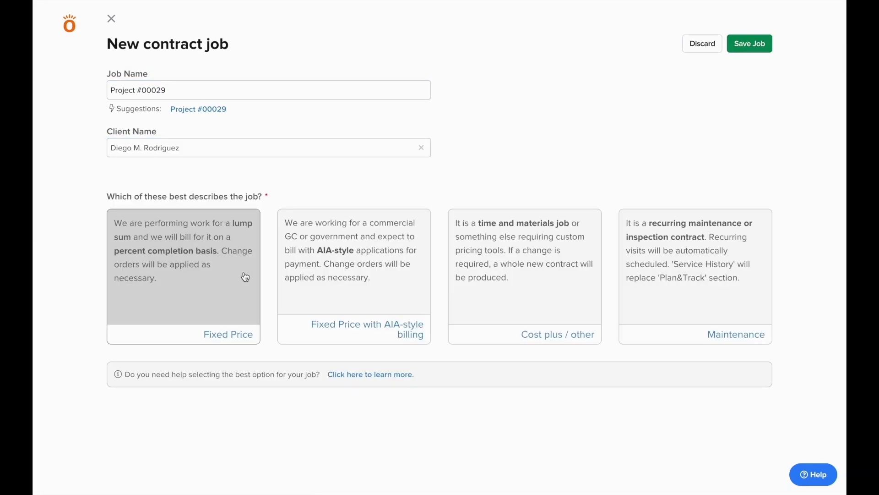
{"action": "left_click", "coordinate": [246, 277]}
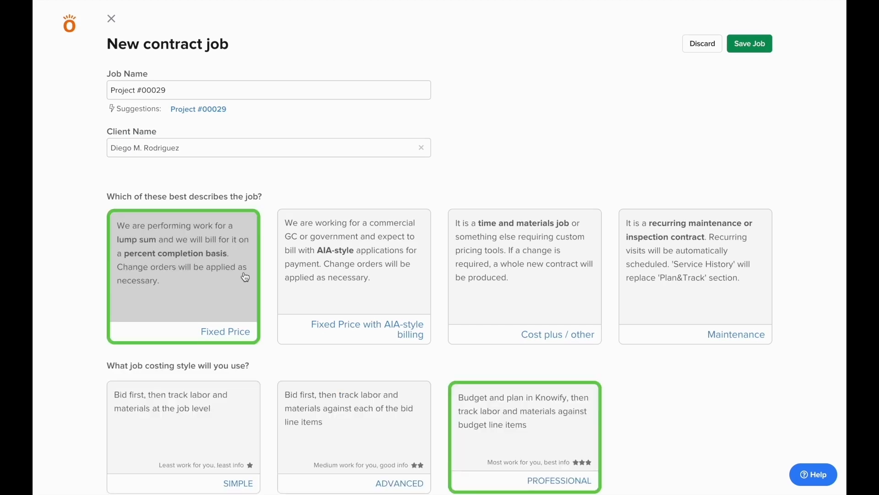
Enable the job address, set it to the client's address, and save the new job
{"action": "scroll", "coordinate": [246, 277], "scroll_direction": "down", "scroll_amount": 4}
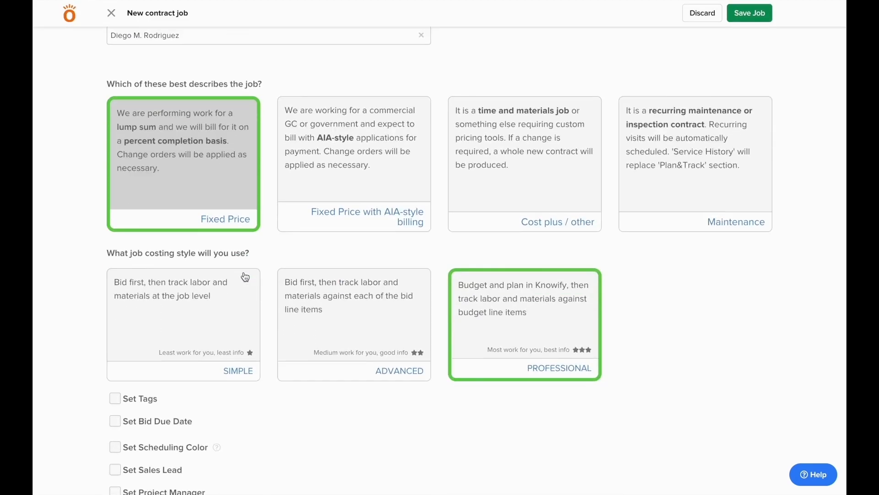
{"action": "left_click", "coordinate": [118, 445]}
{"action": "scroll", "coordinate": [122, 446], "scroll_direction": "down", "scroll_amount": 2}
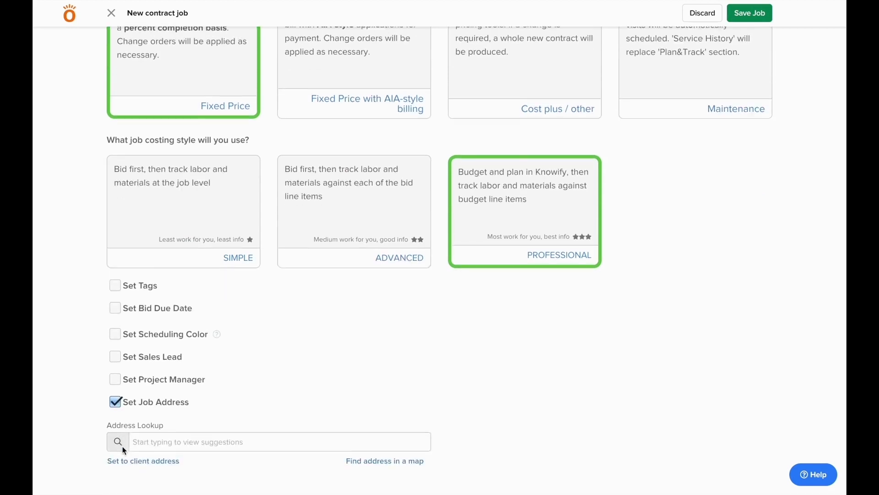
{"action": "left_click", "coordinate": [136, 444]}
{"action": "left_click", "coordinate": [138, 444]}
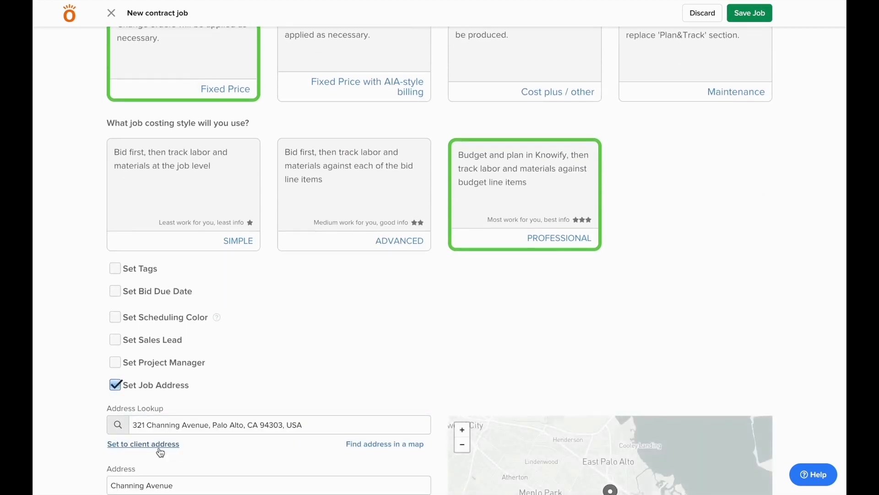
{"action": "scroll", "coordinate": [157, 450], "scroll_direction": "up", "scroll_amount": 5}
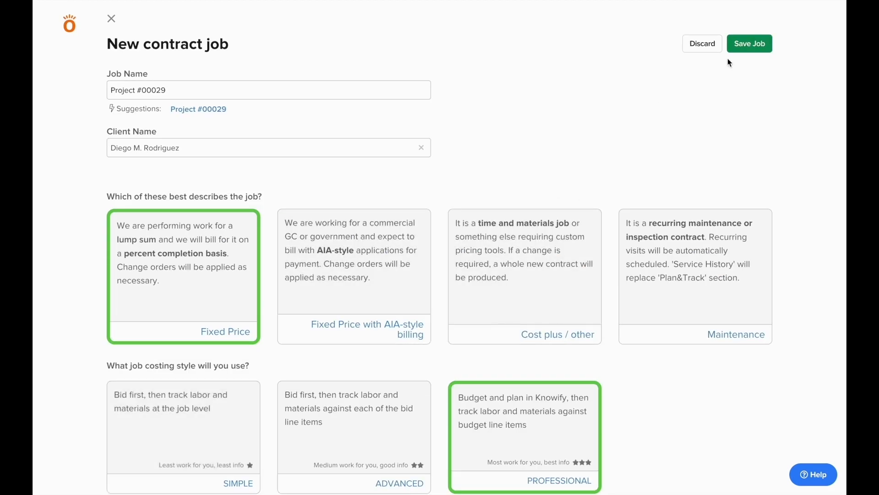
{"action": "left_click", "coordinate": [742, 51]}
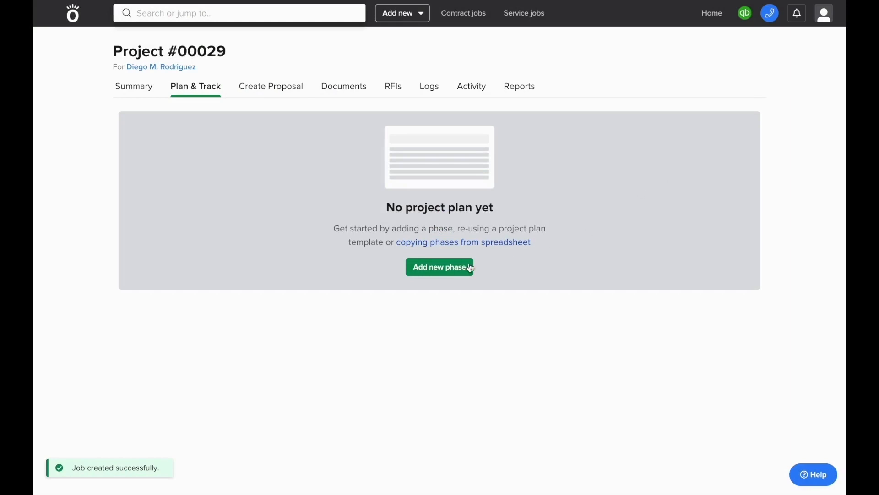
Add a first phase to the project plan using the catalog item Site Prep / Demolition
{"action": "left_click", "coordinate": [454, 267]}
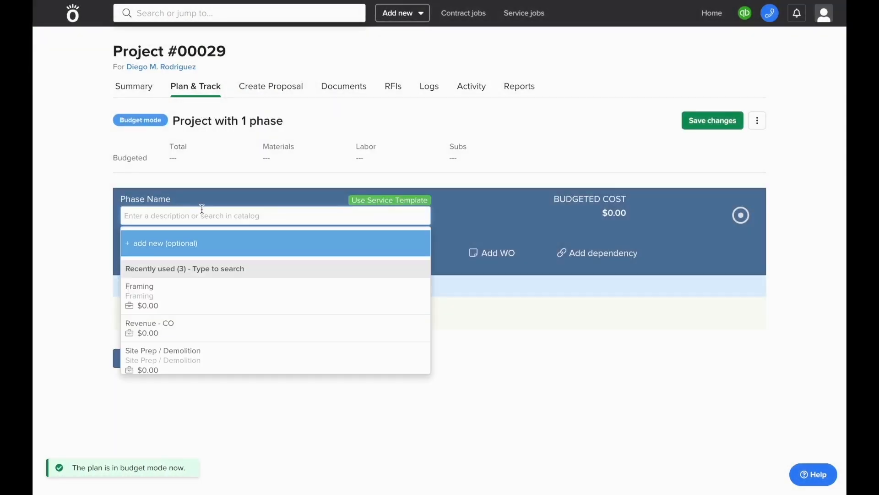
{"action": "type", "text": "Site P"}
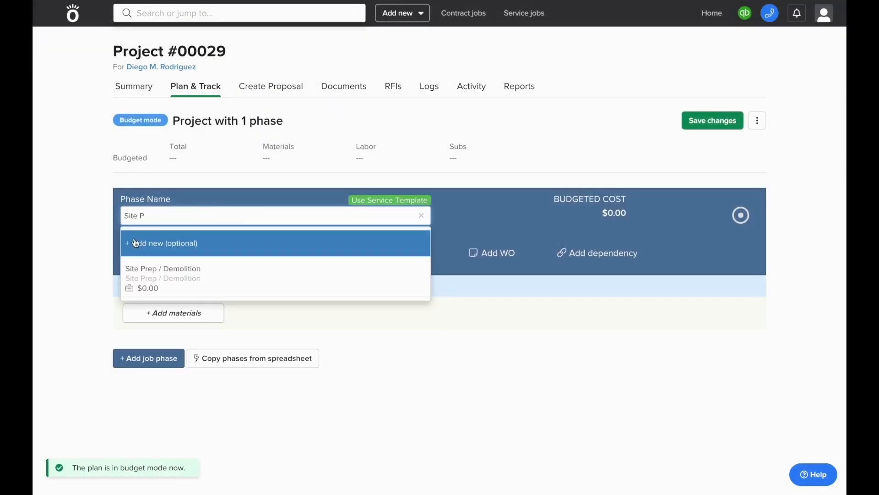
{"action": "left_click", "coordinate": [138, 277]}
Set the Site Prep / Demolition phase's materials budget to $2,000, enable labor, and set its labor budget to $4,000
{"action": "left_click", "coordinate": [149, 254]}
{"action": "type", "text": "2000"}
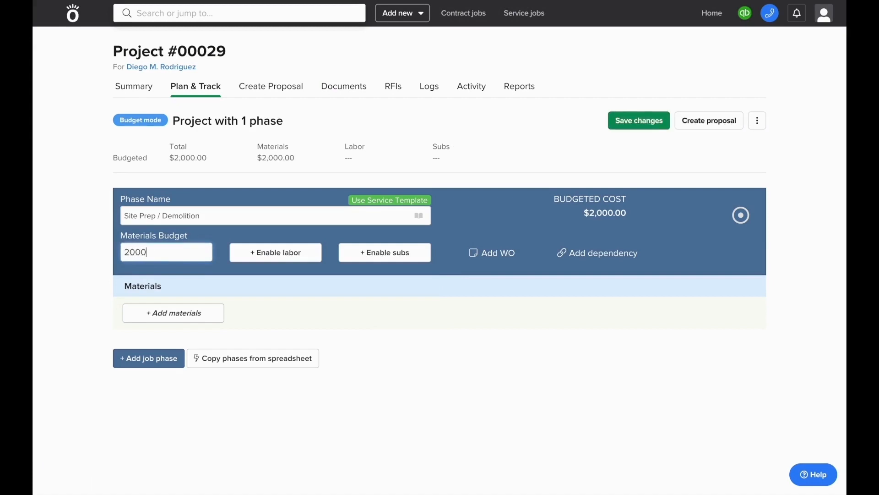
{"action": "left_click", "coordinate": [231, 250]}
{"action": "left_click", "coordinate": [234, 252]}
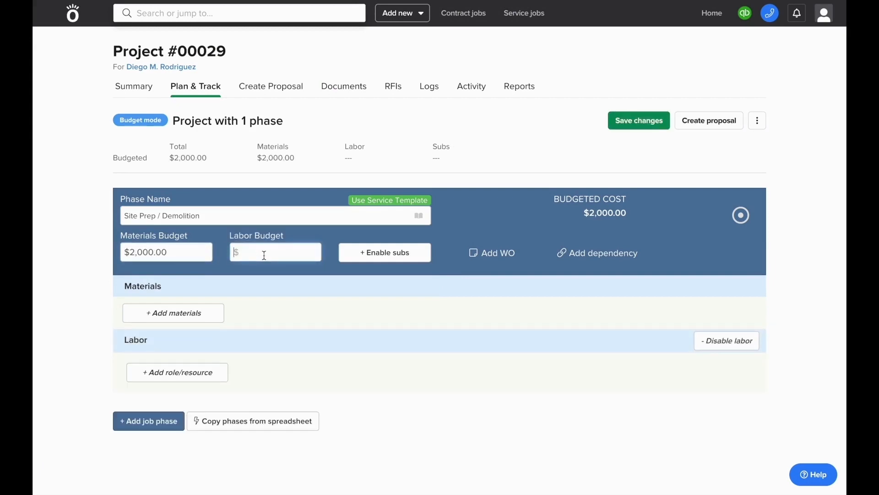
{"action": "type", "text": "4,000"}
{"action": "left_click", "coordinate": [299, 320]}
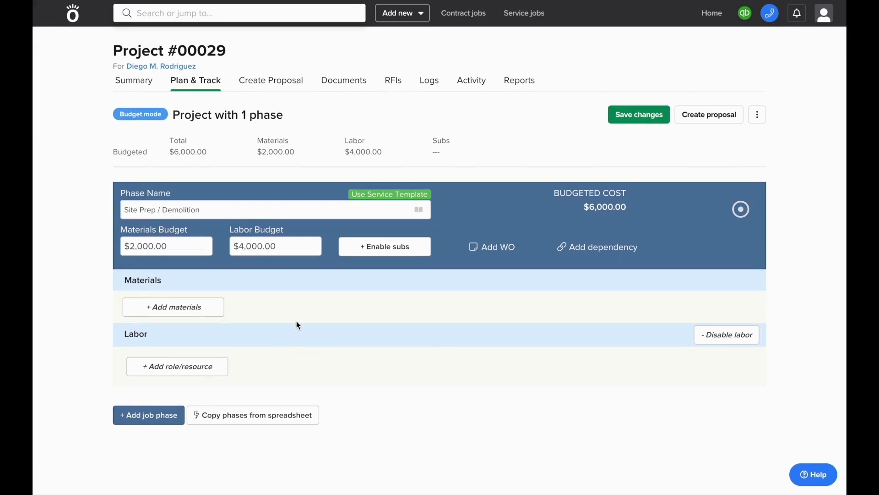
Add a second job phase using the catalog item Framing
{"action": "left_click", "coordinate": [170, 419]}
{"action": "scroll", "coordinate": [169, 417], "scroll_direction": "down", "scroll_amount": 2}
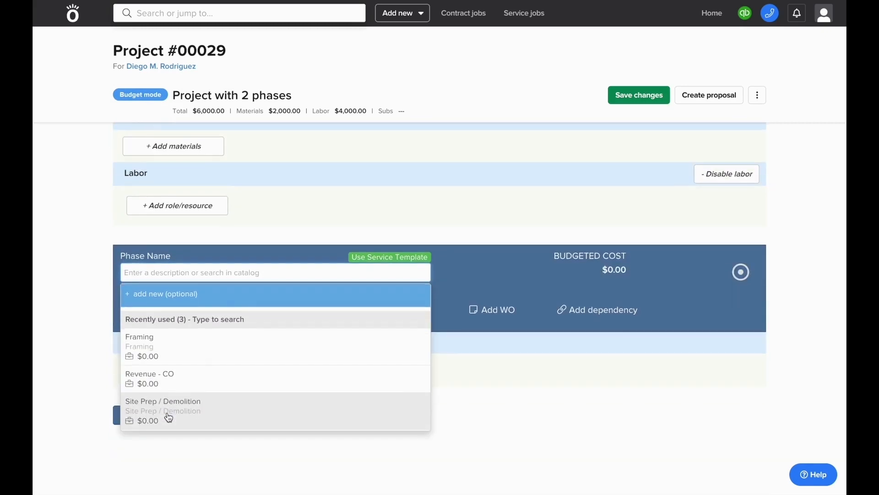
{"action": "left_click", "coordinate": [170, 347]}
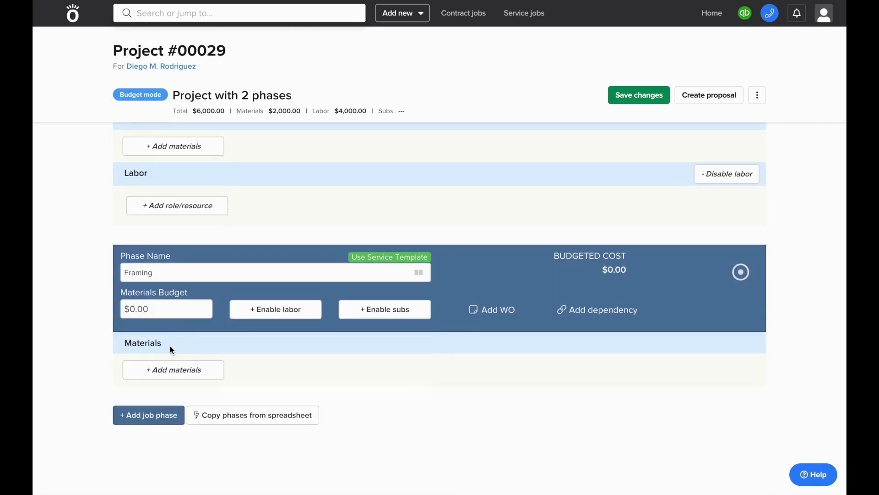
Add the catalog item Lumber - 2x4 8' Stud to the Framing phase's materials
{"action": "left_click", "coordinate": [167, 312]}
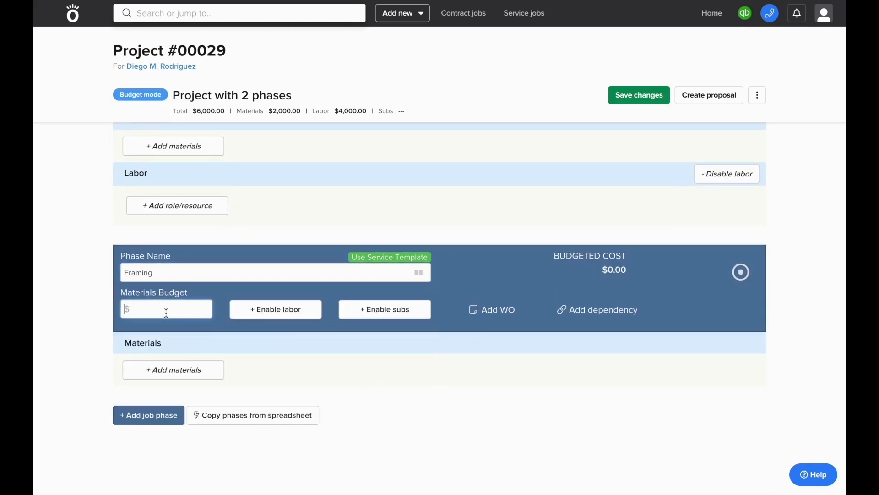
{"action": "left_click", "coordinate": [173, 377]}
{"action": "left_click", "coordinate": [173, 393]}
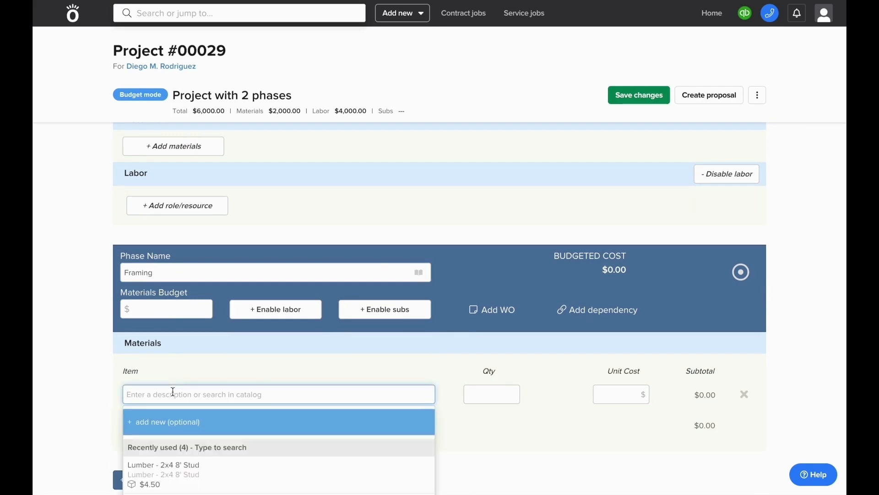
{"action": "type", "text": "Lum"}
{"action": "left_click", "coordinate": [179, 456]}
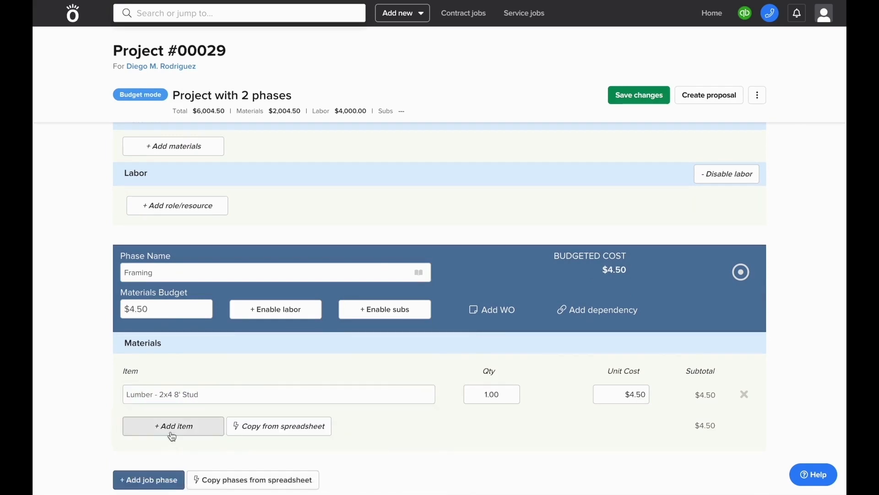
Add the catalog items OSB - 4x8 sheet and Nails - 16p - 5lb box to the Framing materials
{"action": "left_click", "coordinate": [172, 434]}
{"action": "left_click", "coordinate": [172, 420]}
{"action": "type", "text": "osb"}
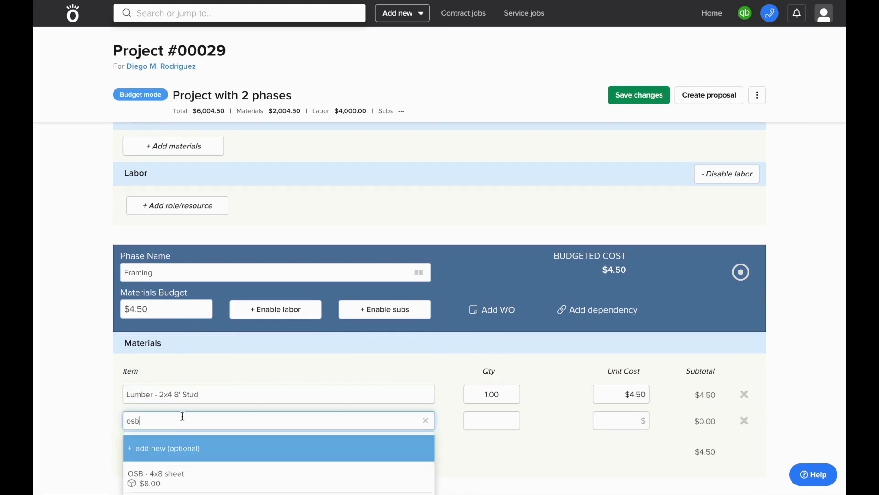
{"action": "scroll", "coordinate": [183, 416], "scroll_direction": "down", "scroll_amount": 1}
{"action": "left_click", "coordinate": [196, 414]}
{"action": "left_click", "coordinate": [157, 392]}
{"action": "left_click", "coordinate": [162, 389]}
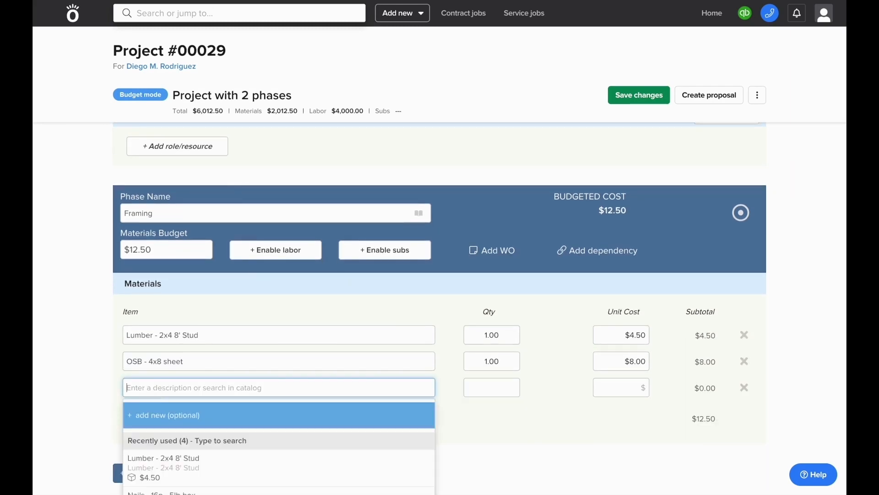
{"action": "type", "text": "nail"}
{"action": "left_click", "coordinate": [163, 443]}
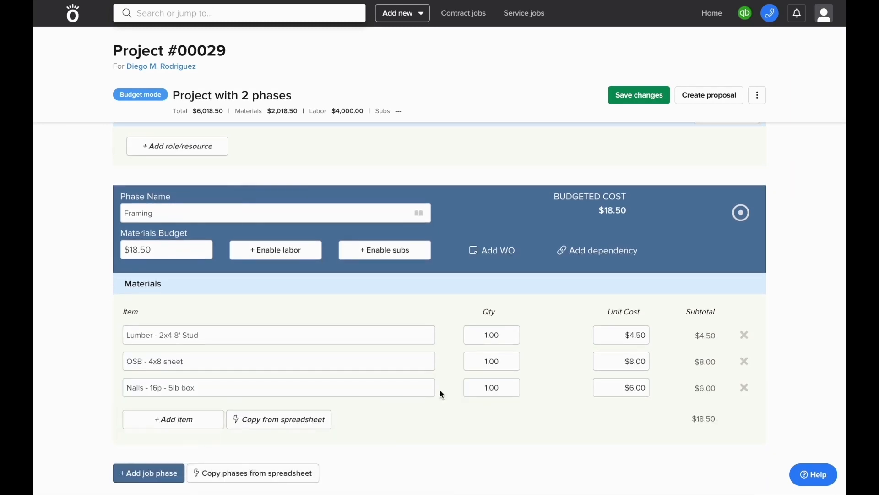
Set the Framing material quantities to 300 studs, 200 OSB sheets and 50 boxes of nails
{"action": "left_click", "coordinate": [489, 332]}
{"action": "type", "text": "300"}
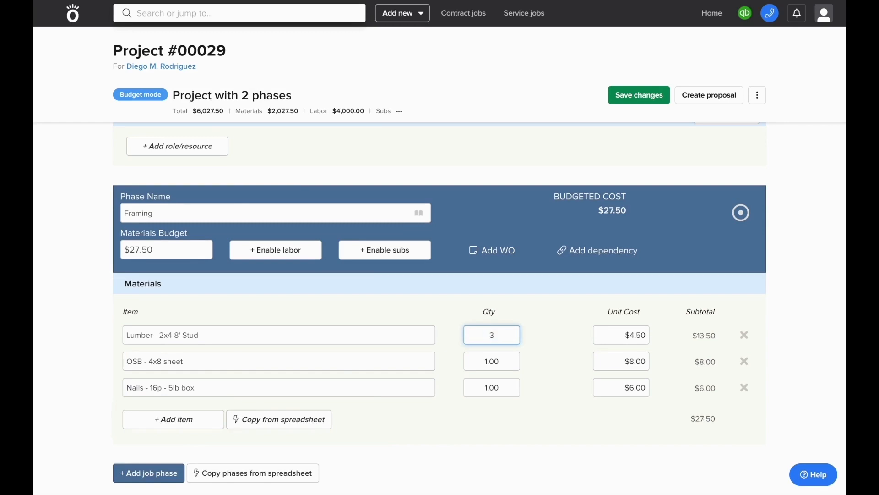
{"action": "left_click", "coordinate": [499, 361]}
{"action": "type", "text": "200"}
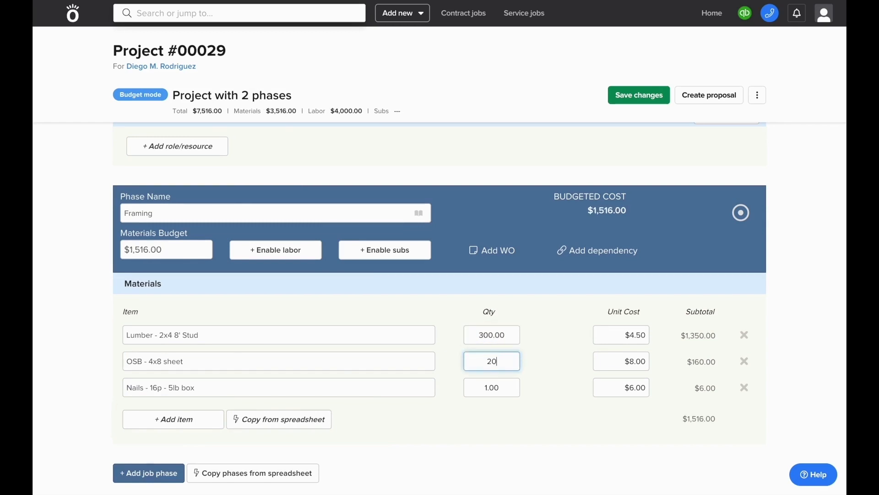
{"action": "left_click", "coordinate": [499, 387]}
{"action": "type", "text": "50"}
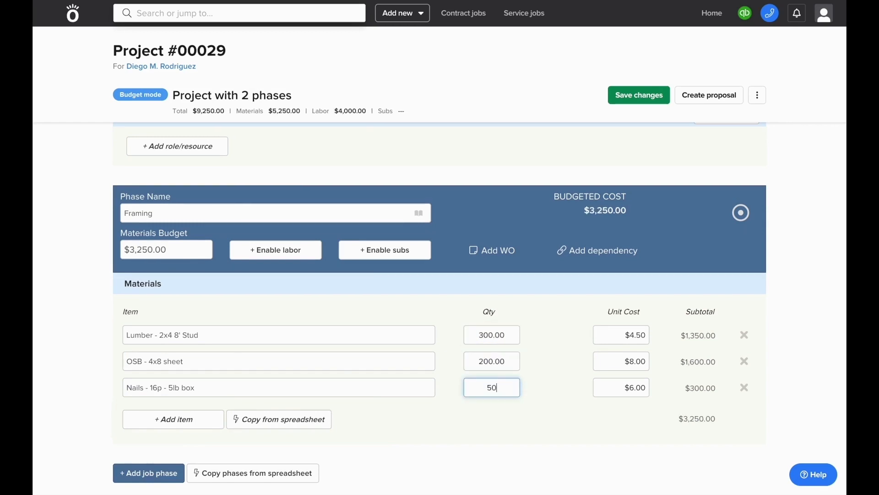
{"action": "left_click", "coordinate": [501, 407]}
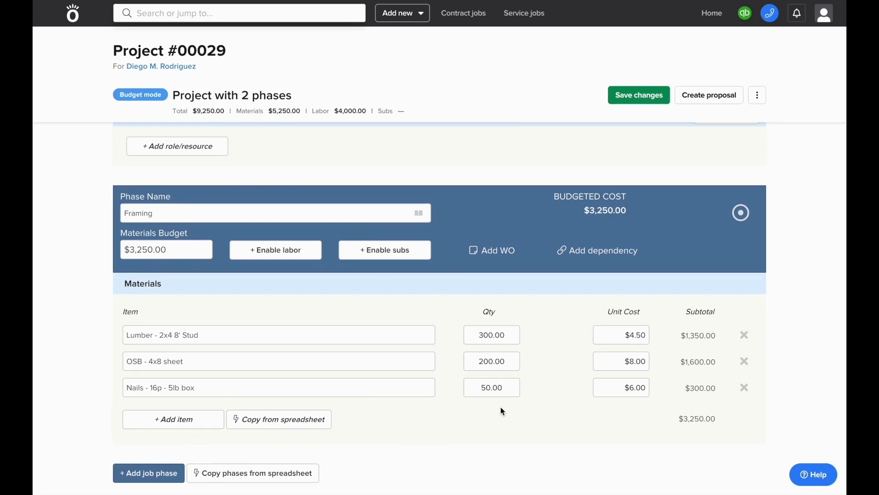
Enable labor for the Framing phase and add the Foreman role
{"action": "left_click", "coordinate": [287, 249]}
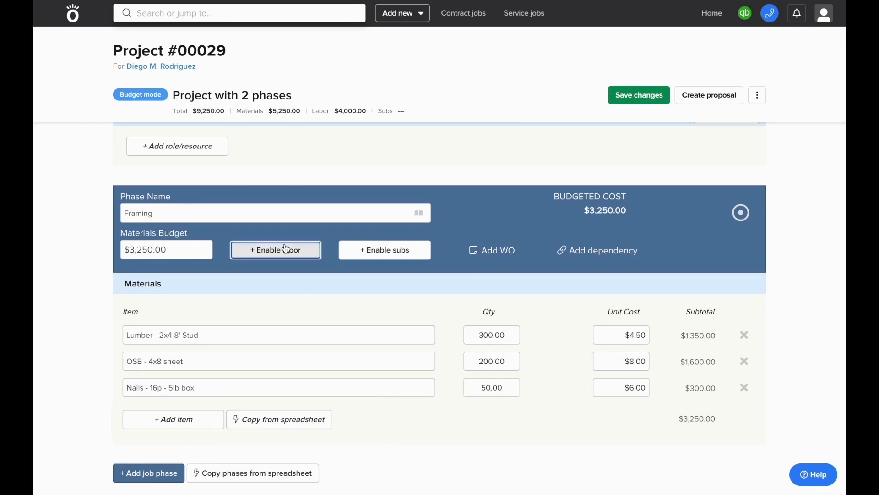
{"action": "scroll", "coordinate": [284, 249], "scroll_direction": "down", "scroll_amount": 3}
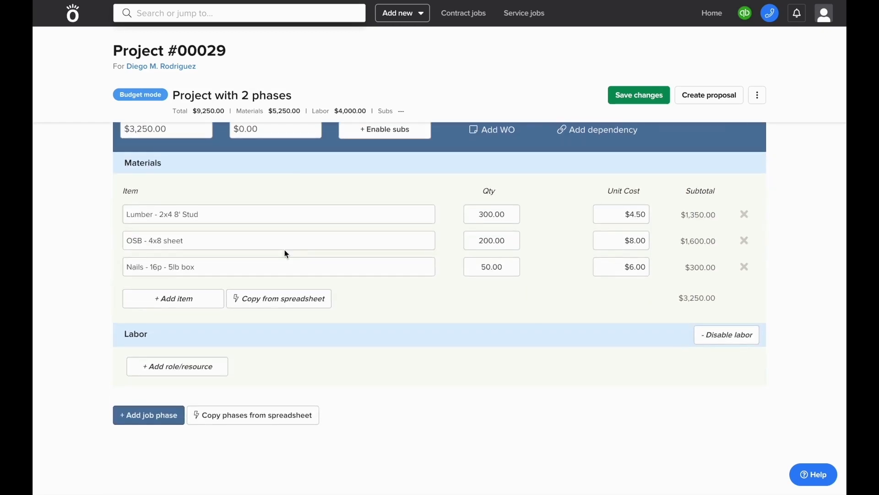
{"action": "left_click", "coordinate": [209, 370]}
{"action": "left_click", "coordinate": [199, 380]}
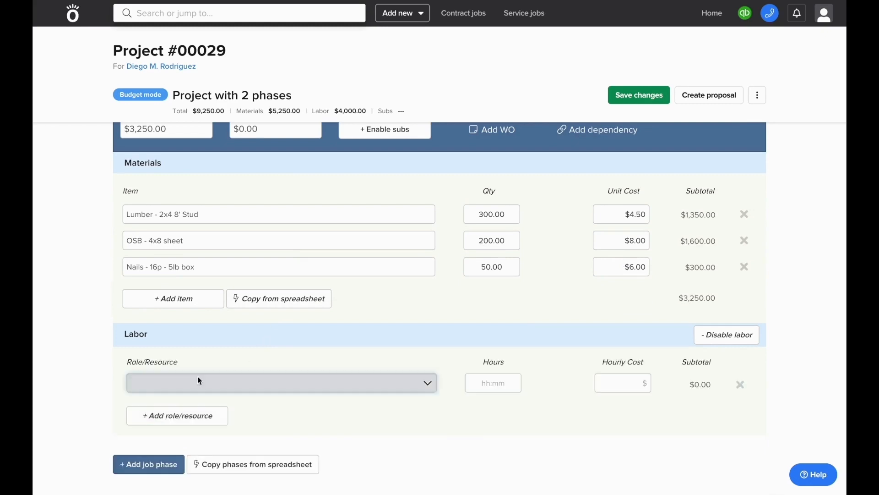
{"action": "scroll", "coordinate": [200, 435], "scroll_direction": "down", "scroll_amount": 3}
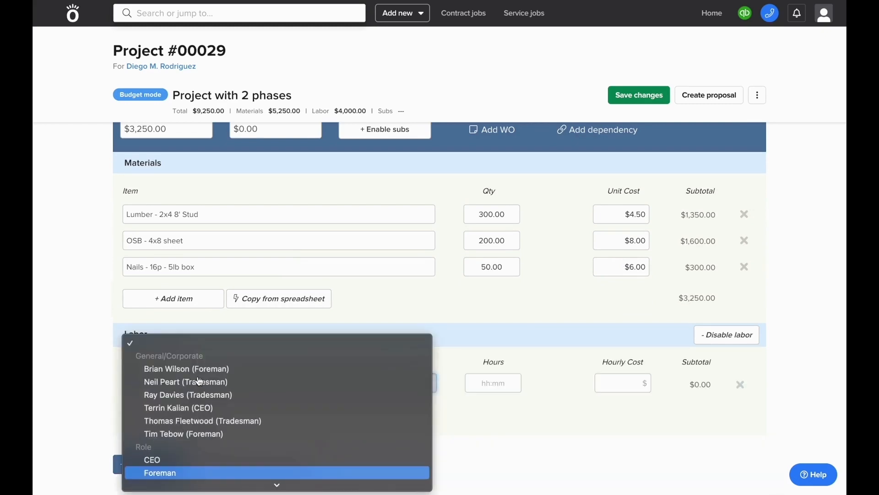
{"action": "left_click", "coordinate": [197, 467]}
Add a second labor line to the Framing phase for the Tradesman role
{"action": "left_click", "coordinate": [179, 415]}
{"action": "left_click", "coordinate": [178, 413]}
{"action": "type", "text": "tr"}
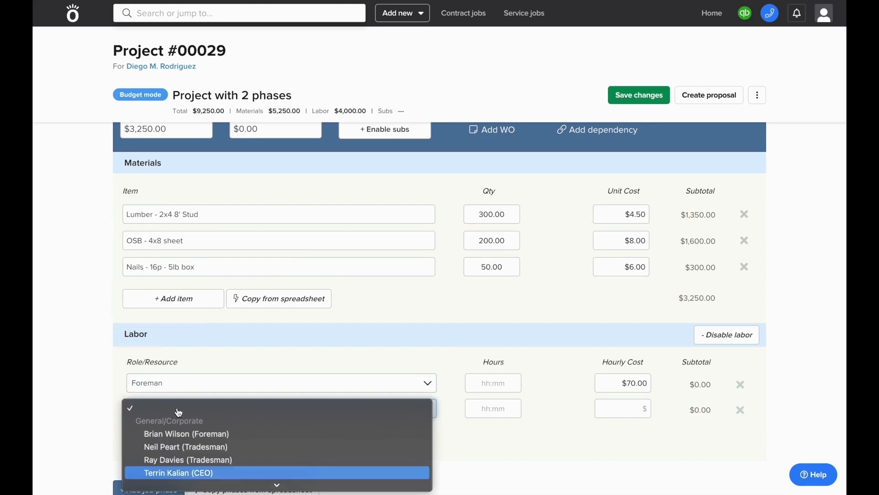
{"action": "key", "text": "Return"}
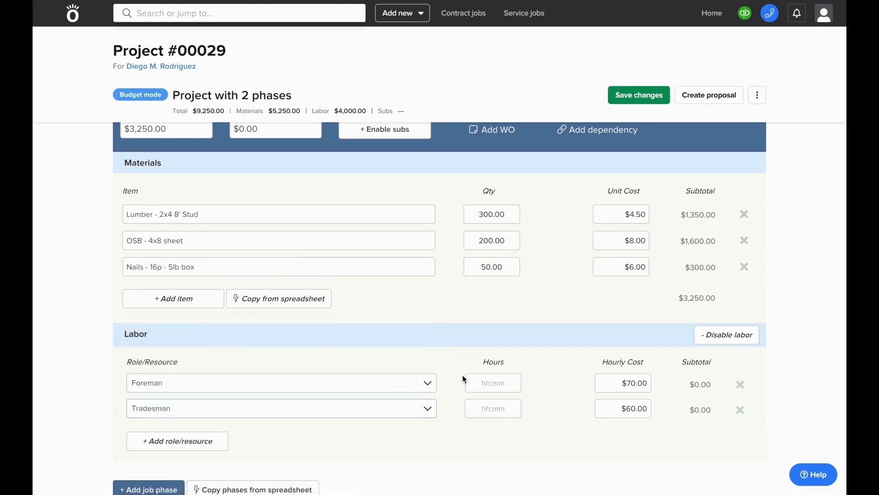
Set the Framing labor hours to 40 for the Foreman and 80 for the Tradesman
{"action": "left_click", "coordinate": [471, 380]}
{"action": "type", "text": "40"}
{"action": "left_click", "coordinate": [480, 405]}
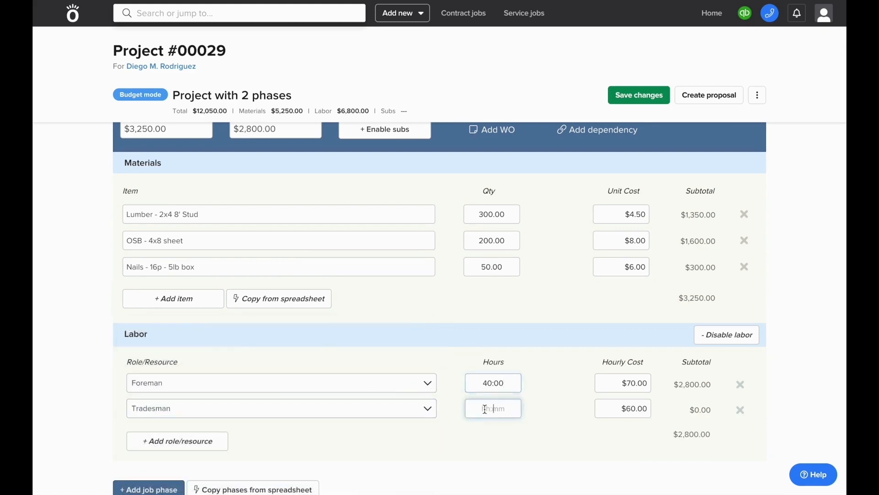
{"action": "type", "text": "80"}
{"action": "left_click", "coordinate": [463, 364]}
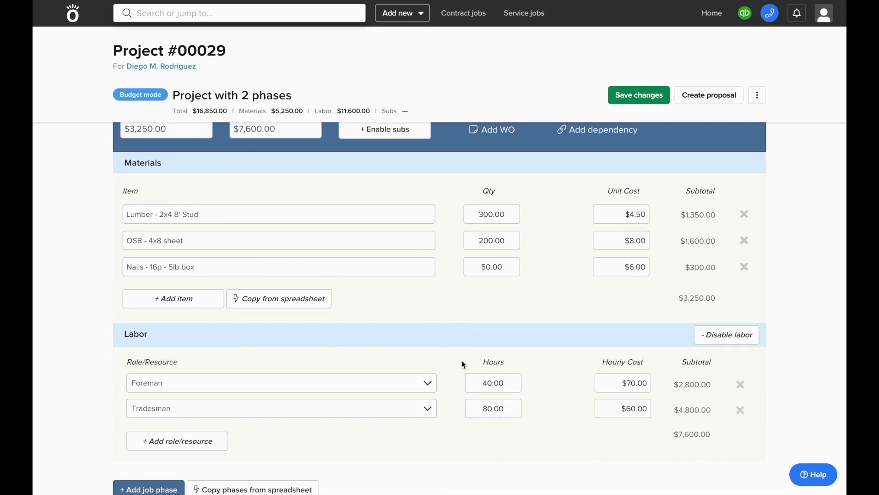
Create a draft proposal for the job using the project plan phases as line items
{"action": "scroll", "coordinate": [462, 360], "scroll_direction": "up", "scroll_amount": 8}
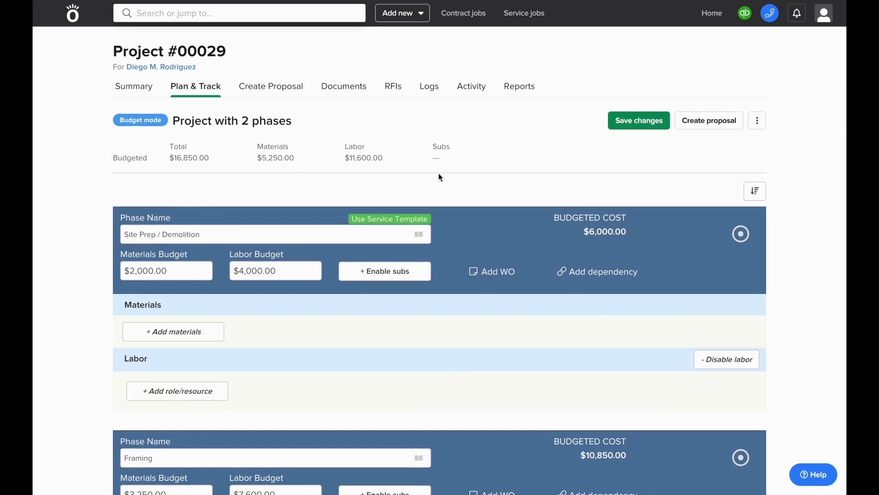
{"action": "left_click", "coordinate": [716, 124]}
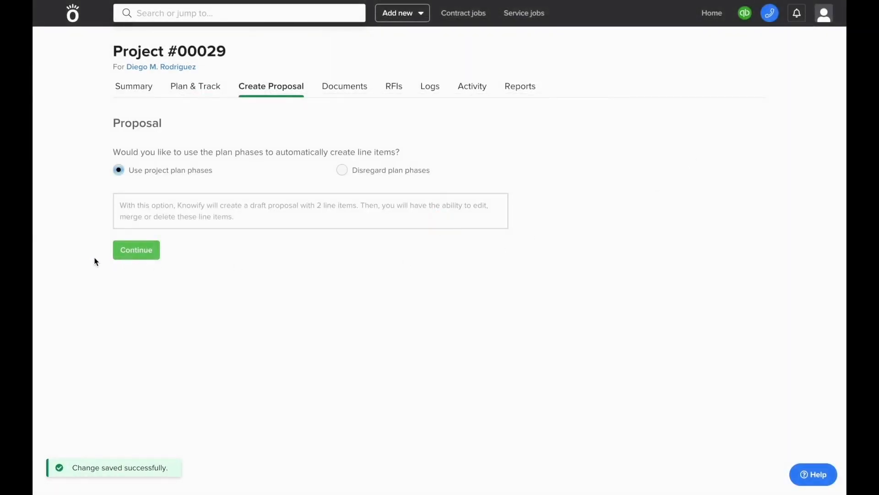
{"action": "left_click", "coordinate": [116, 255]}
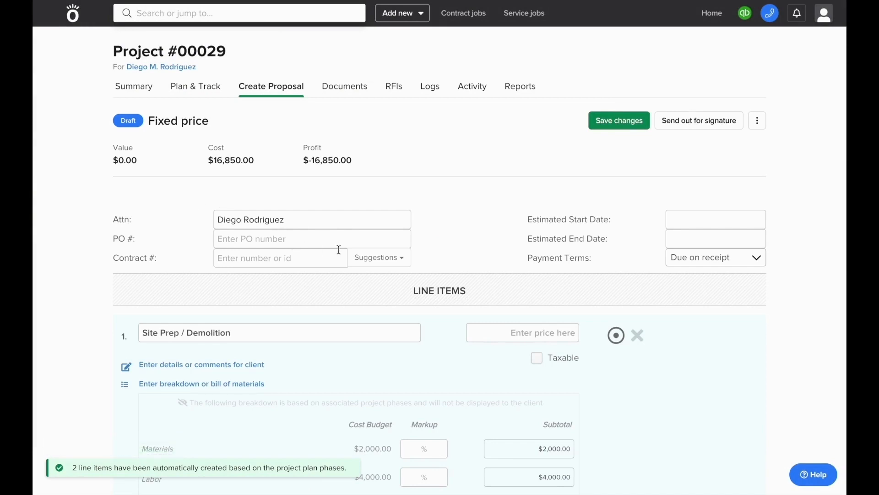
Set a 50% markup on the Site Prep / Demolition materials and apply it to all other cost budgets in the proposal
{"action": "scroll", "coordinate": [339, 251], "scroll_direction": "down", "scroll_amount": 3}
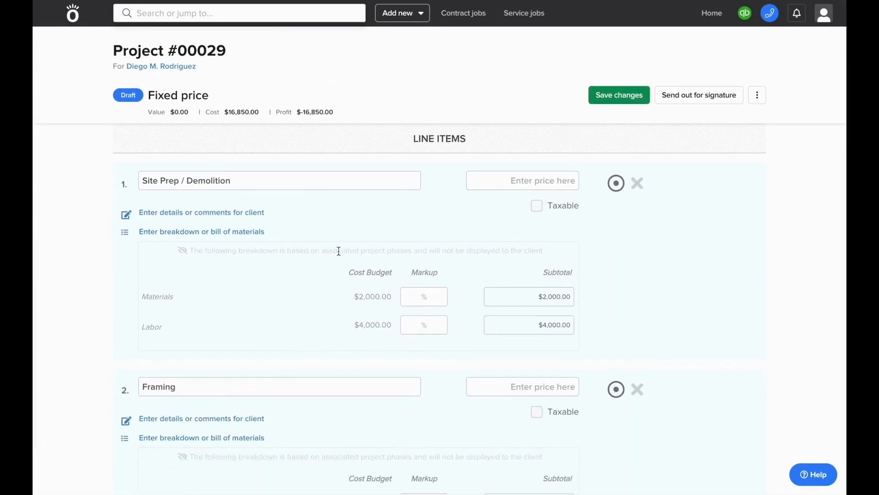
{"action": "left_click", "coordinate": [429, 303]}
{"action": "type", "text": "50"}
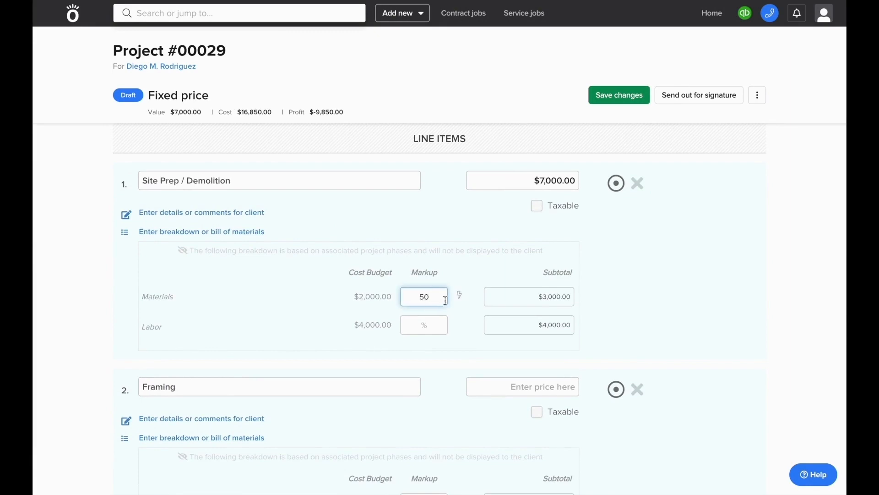
{"action": "left_click", "coordinate": [459, 295]}
{"action": "left_click", "coordinate": [450, 72]}
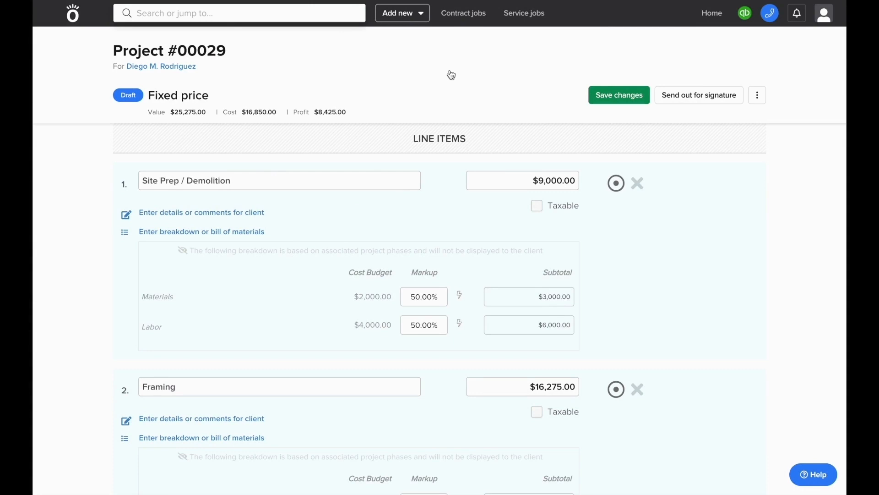
Send the proposal out to the client by email for signature, keeping the default message and attachment
{"action": "left_click", "coordinate": [660, 91]}
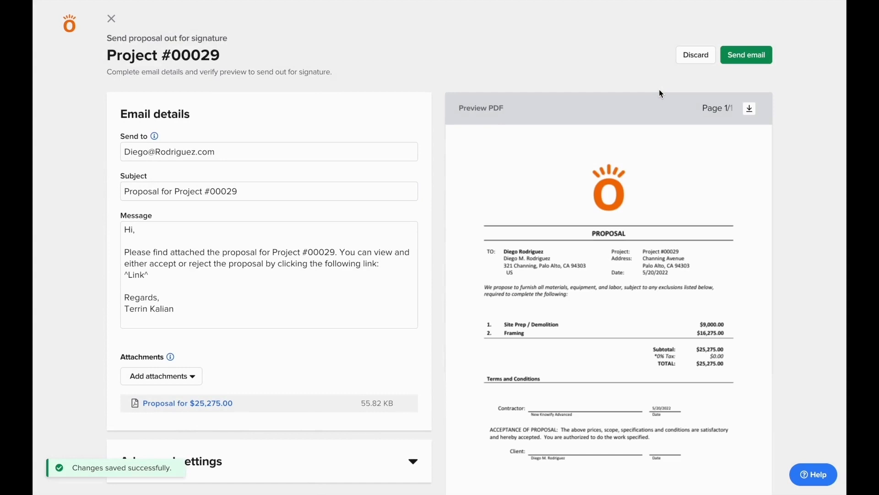
{"action": "left_click", "coordinate": [747, 56]}
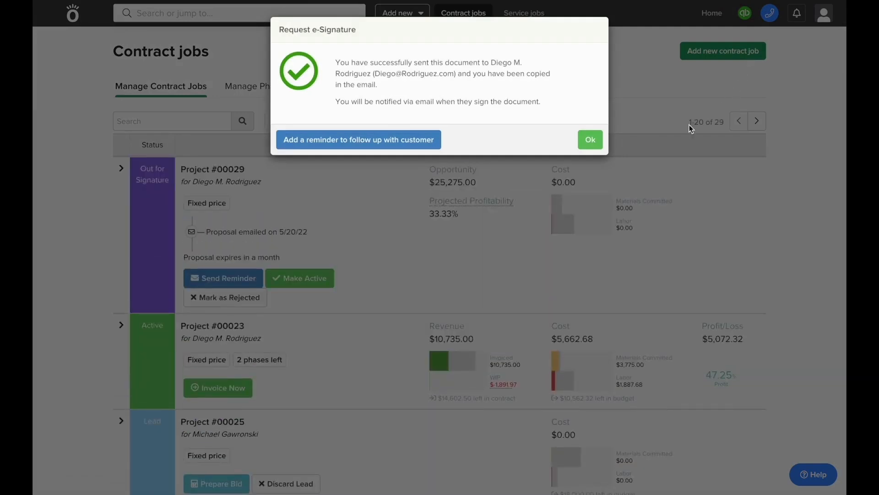
{"action": "left_click", "coordinate": [598, 136]}
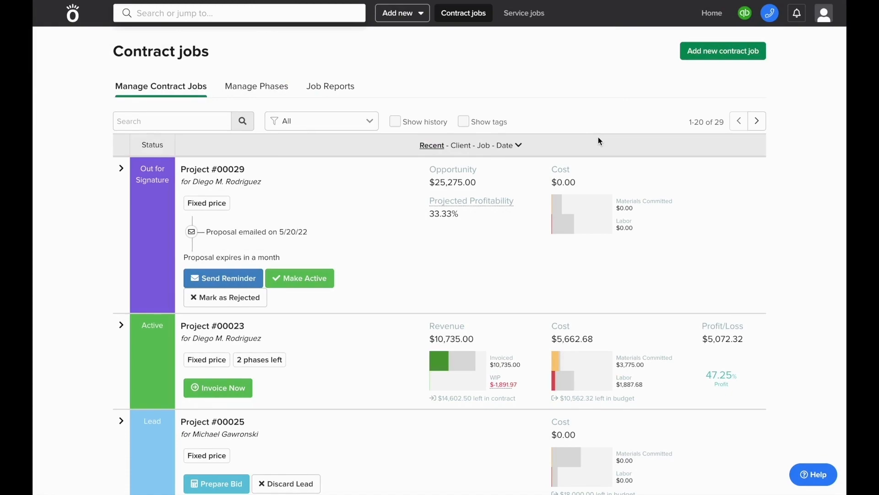
Make Project #00029 active and open its plan and tracking page
{"action": "left_click", "coordinate": [315, 288]}
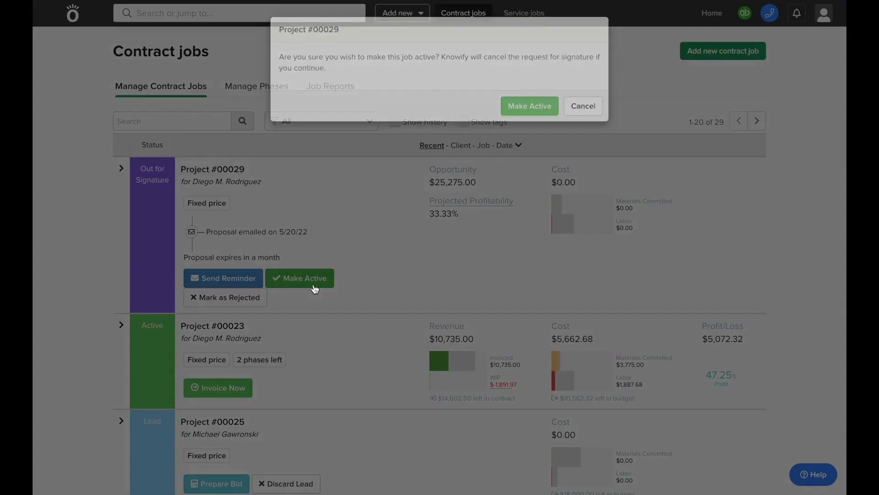
{"action": "left_click", "coordinate": [517, 110]}
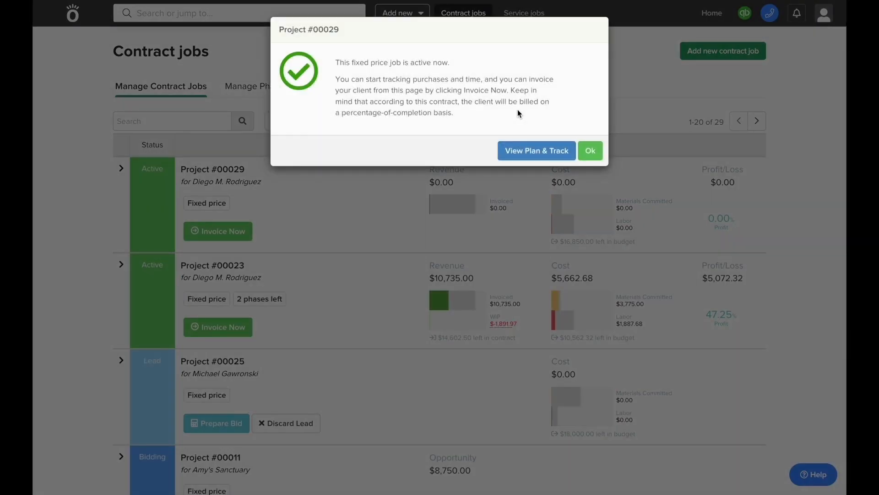
{"action": "left_click", "coordinate": [519, 150]}
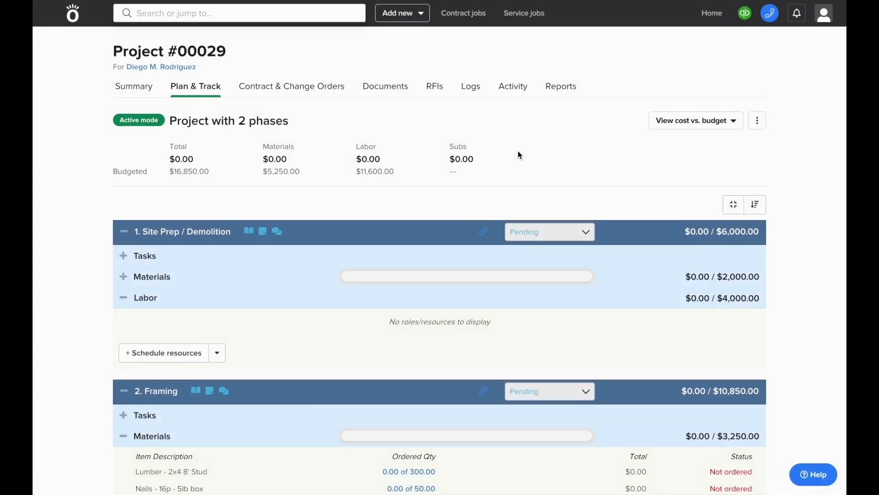
Allocate the catalog item Dumpster Rental to the Site Prep / Demolition materials with quantity 12 and cost $100
{"action": "scroll", "coordinate": [519, 155], "scroll_direction": "down", "scroll_amount": 3}
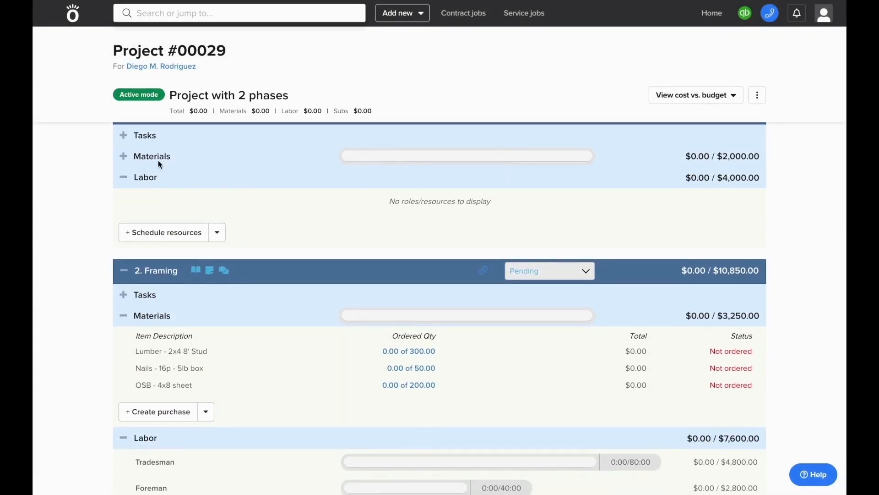
{"action": "left_click", "coordinate": [124, 156]}
{"action": "left_click", "coordinate": [206, 216]}
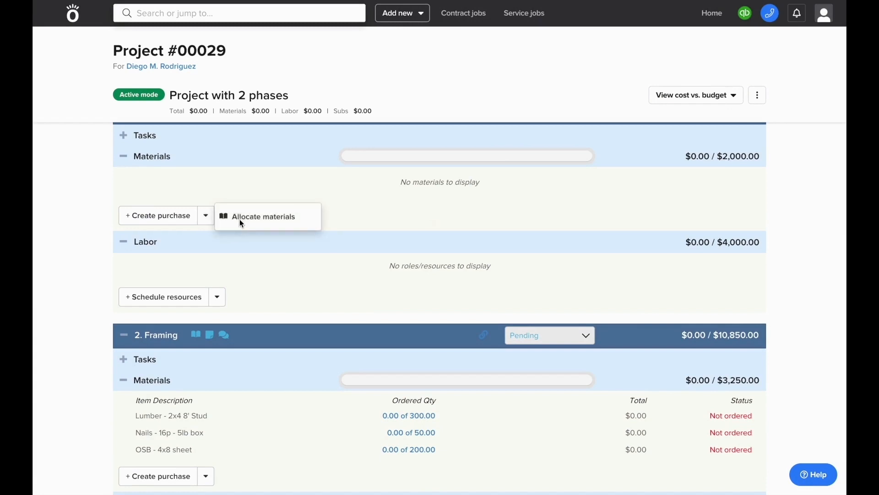
{"action": "left_click", "coordinate": [242, 221]}
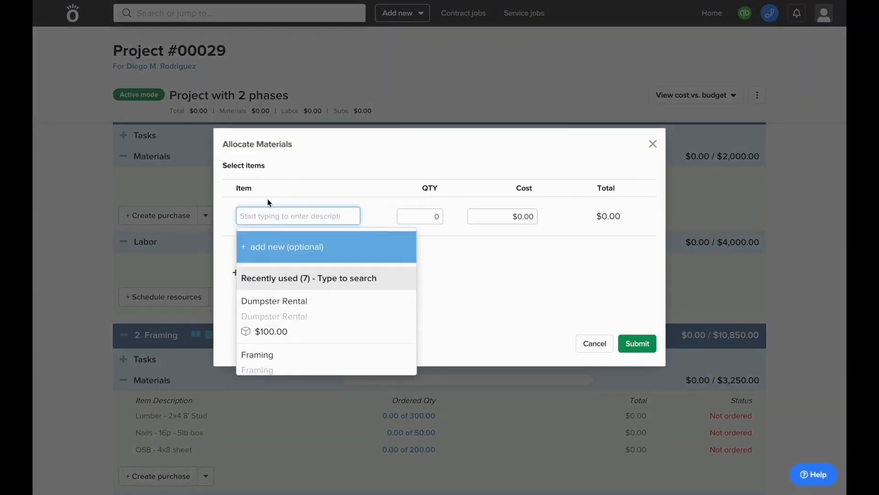
{"action": "type", "text": "Dump"}
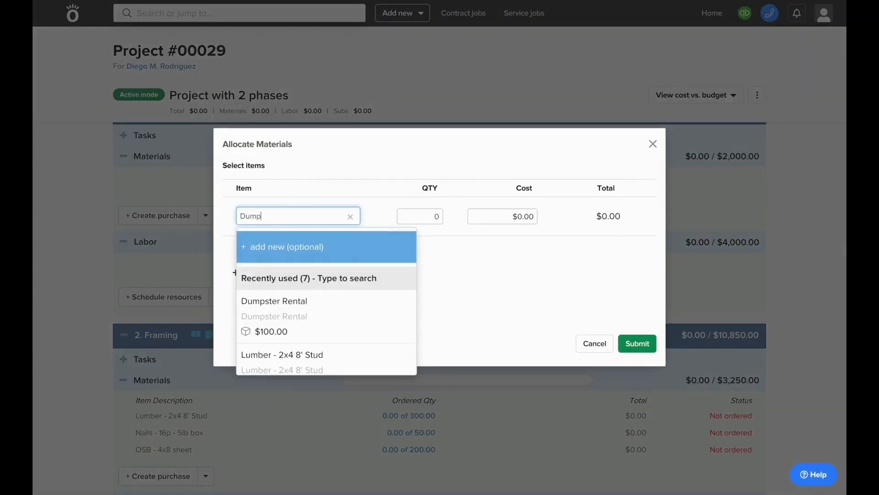
{"action": "type", "text": "ster Rental"}
{"action": "key", "text": "Tab"}
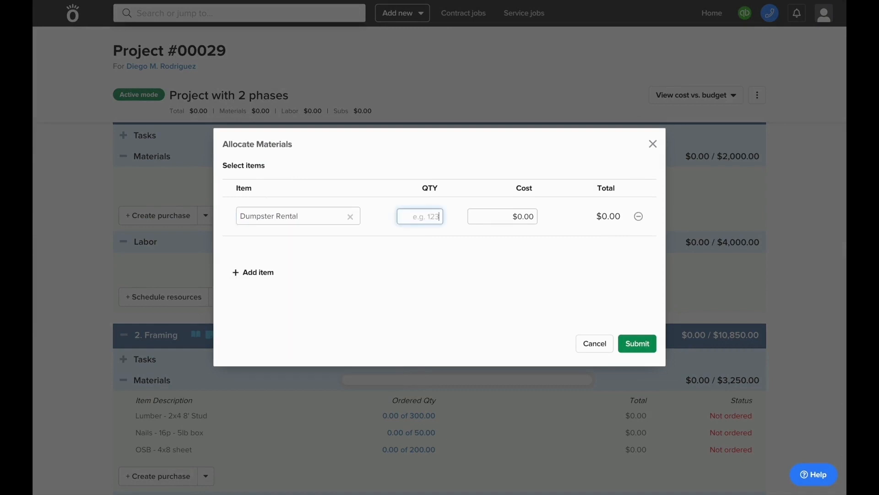
{"action": "type", "text": "12"}
{"action": "key", "text": "Tab"}
{"action": "type", "text": "100"}
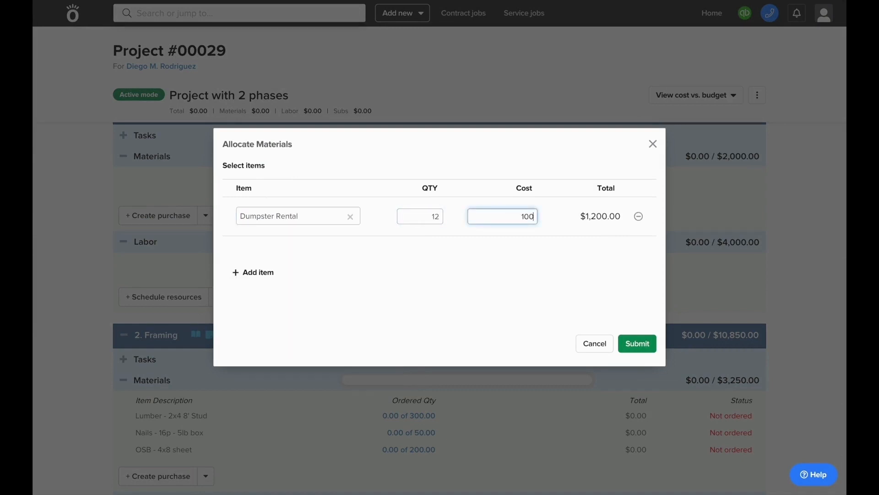
{"action": "left_click", "coordinate": [628, 343]}
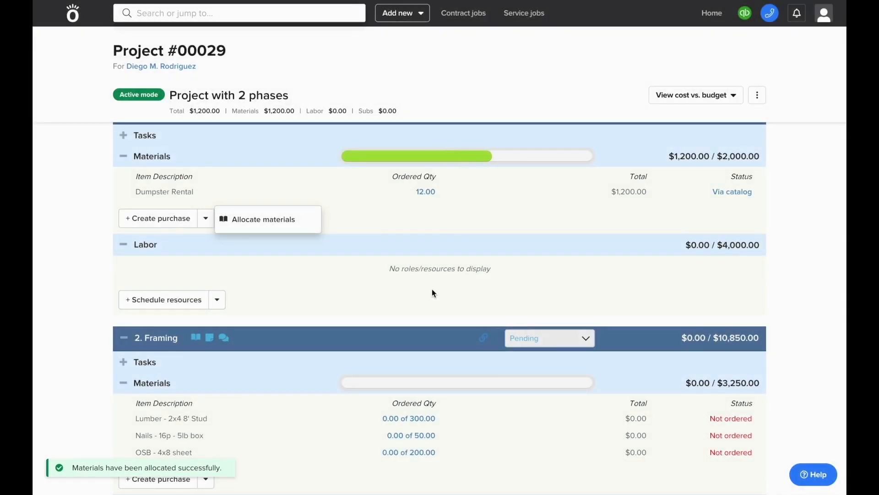
Start a purchase order from the Framing materials for the Lumber - 2x4 8' Stud and OSB - 4x8 sheet items
{"action": "scroll", "coordinate": [433, 289], "scroll_direction": "down", "scroll_amount": 2}
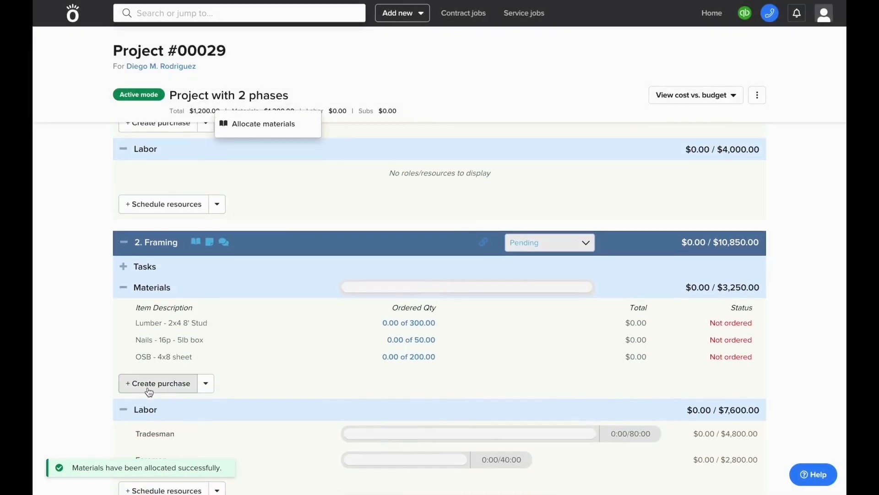
{"action": "left_click", "coordinate": [146, 388]}
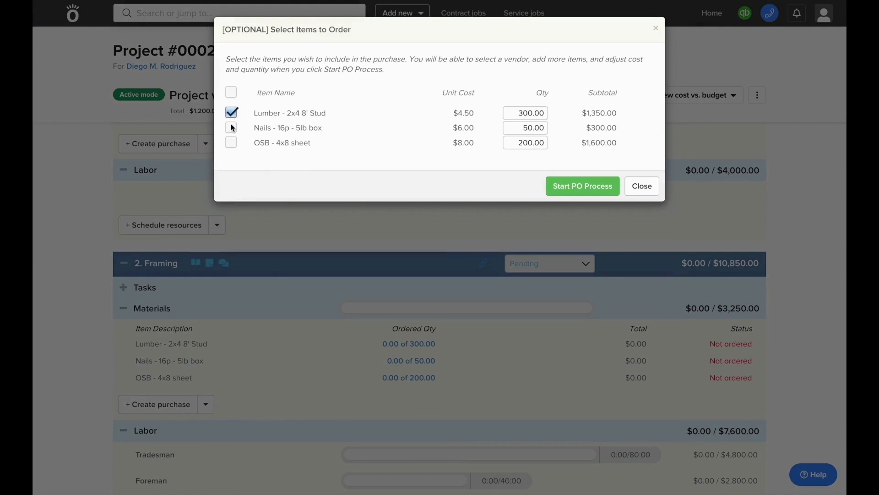
{"action": "left_click", "coordinate": [561, 188]}
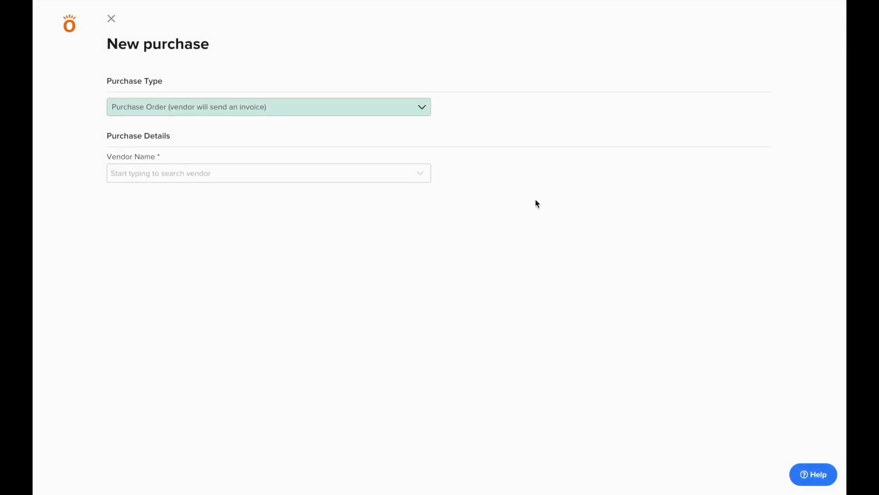
Choose Home Depot as the vendor, and verify and submit the purchase order
{"action": "left_click", "coordinate": [286, 174]}
{"action": "type", "text": "home"}
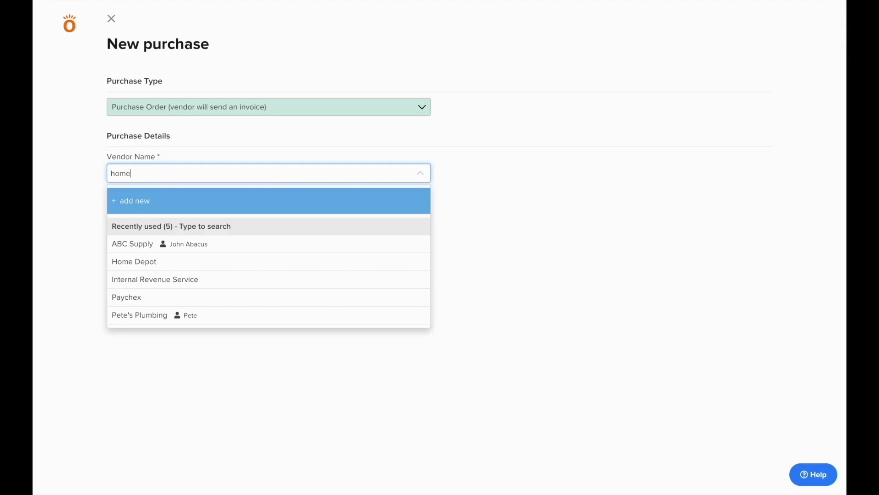
{"action": "left_click", "coordinate": [204, 222]}
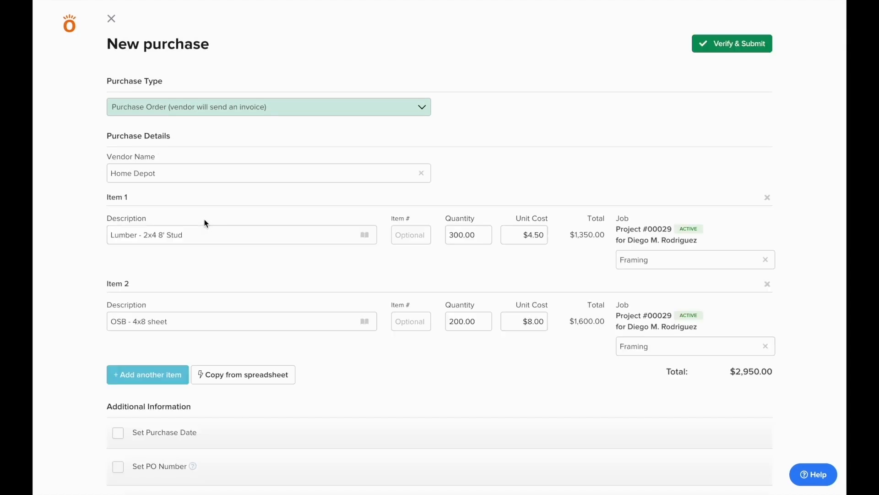
{"action": "left_click", "coordinate": [702, 43]}
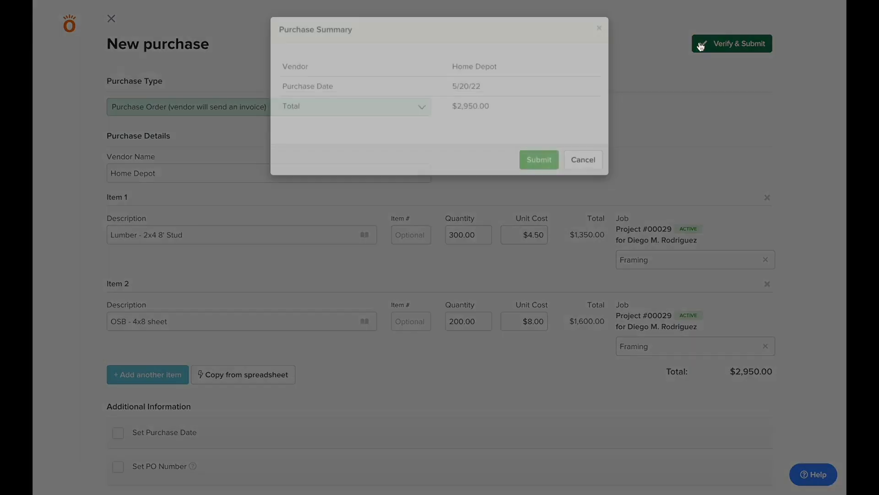
{"action": "left_click", "coordinate": [539, 159]}
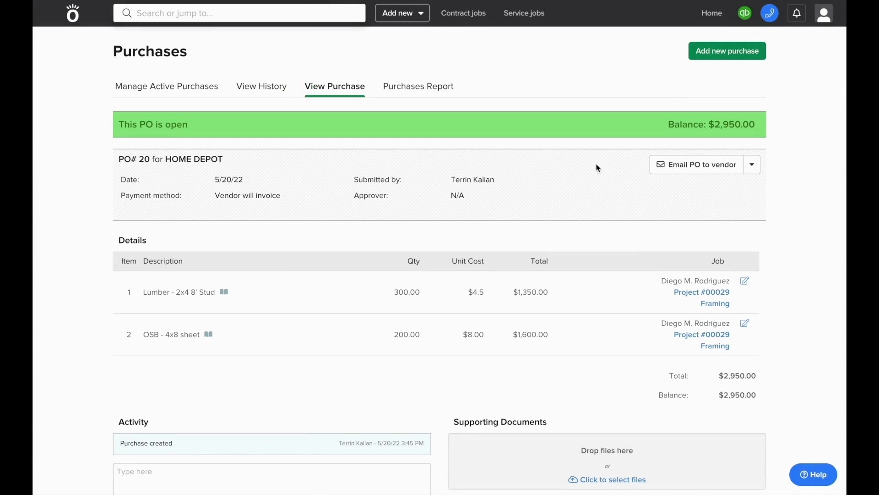
Preview the purchase order email to the vendor and close it without sending
{"action": "left_click", "coordinate": [655, 168]}
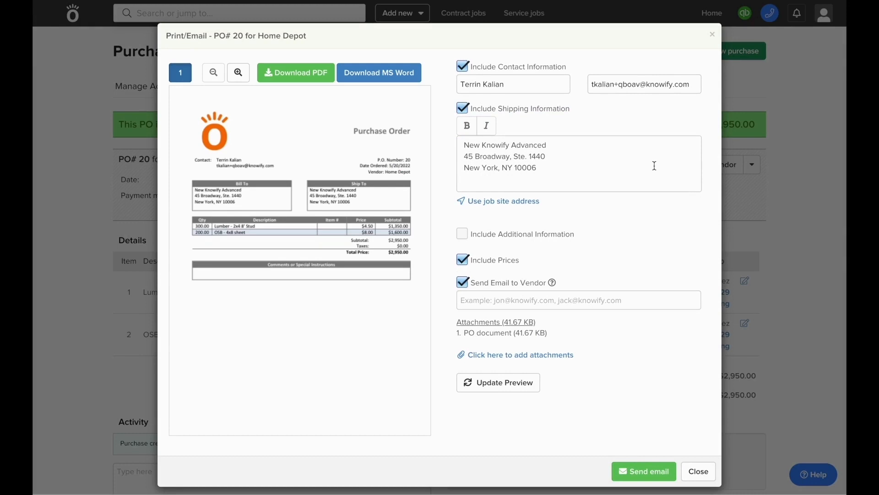
{"action": "key", "text": "Escape"}
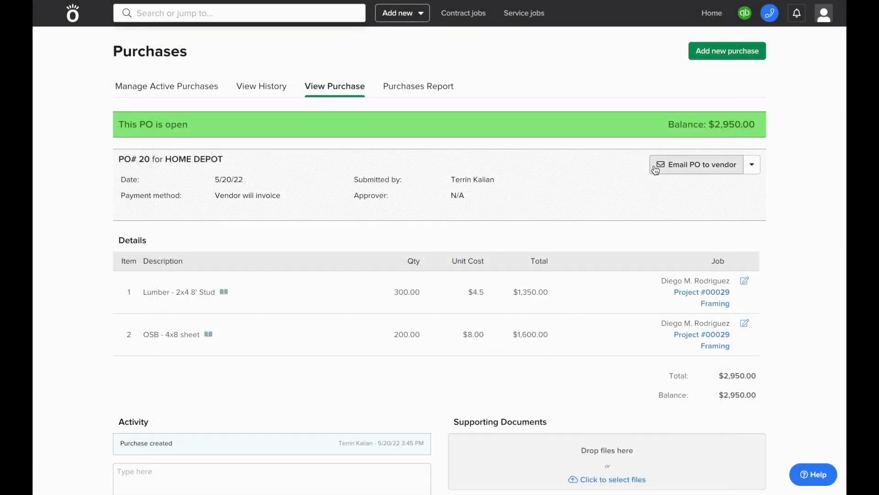
Create and submit a bill for the Home Depot purchase order, and record its $2,950.00 payment with the default QuickBooks options
{"action": "left_click", "coordinate": [752, 166]}
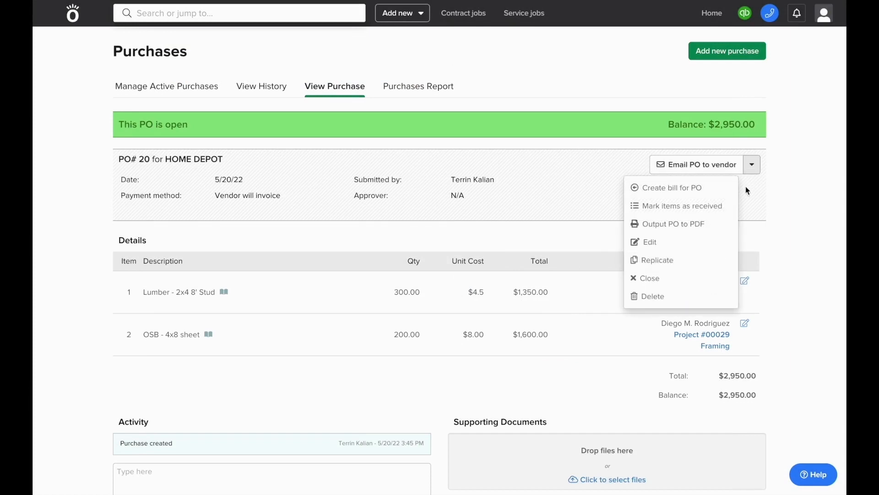
{"action": "left_click", "coordinate": [657, 189]}
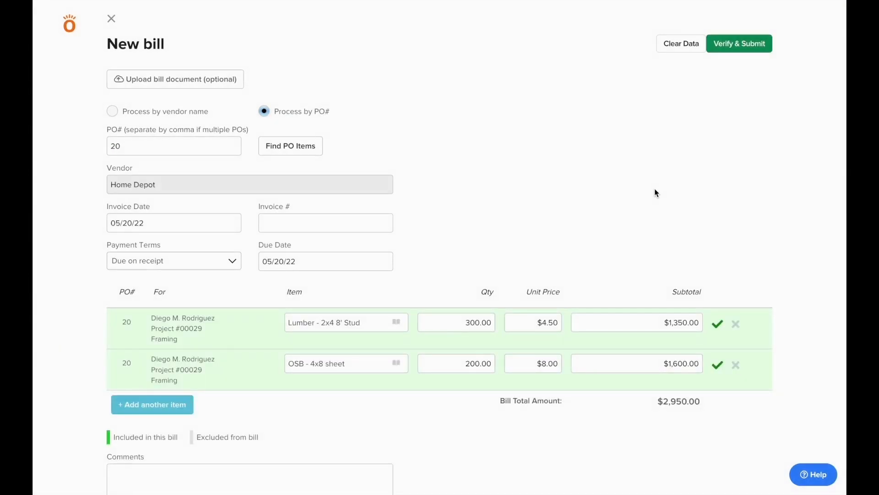
{"action": "left_click", "coordinate": [743, 48]}
{"action": "left_click", "coordinate": [550, 229]}
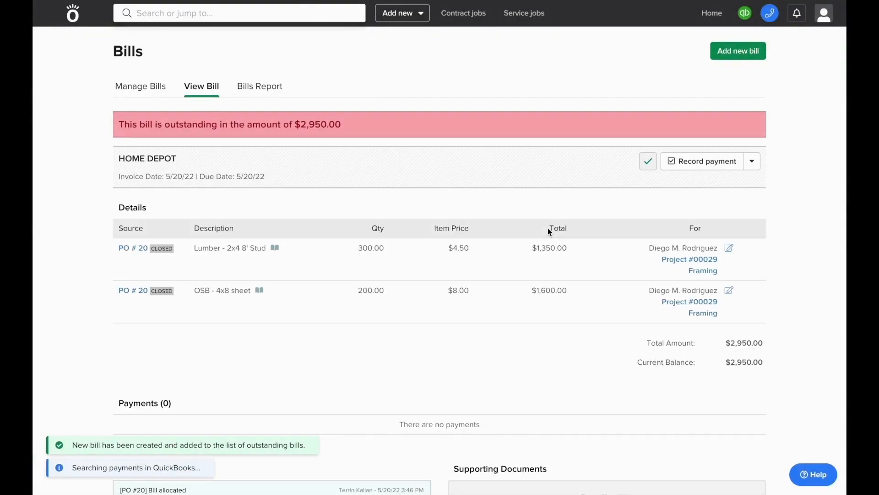
{"action": "left_click", "coordinate": [686, 172]}
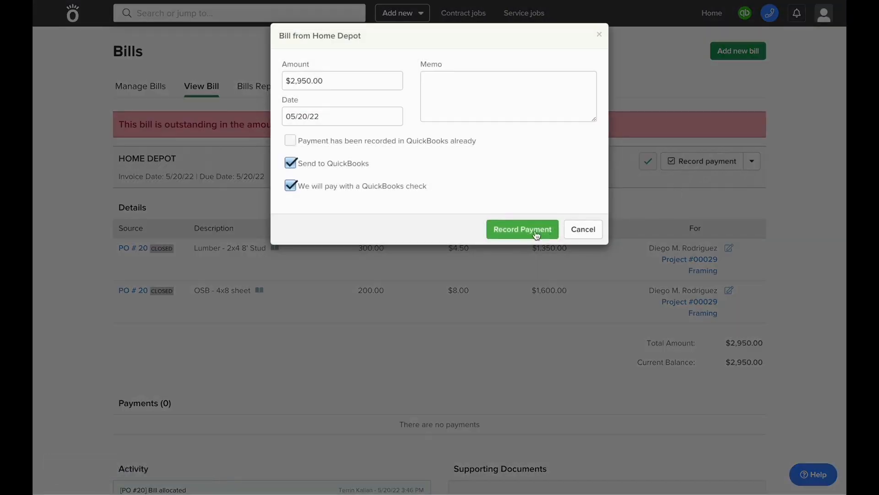
{"action": "left_click", "coordinate": [537, 235]}
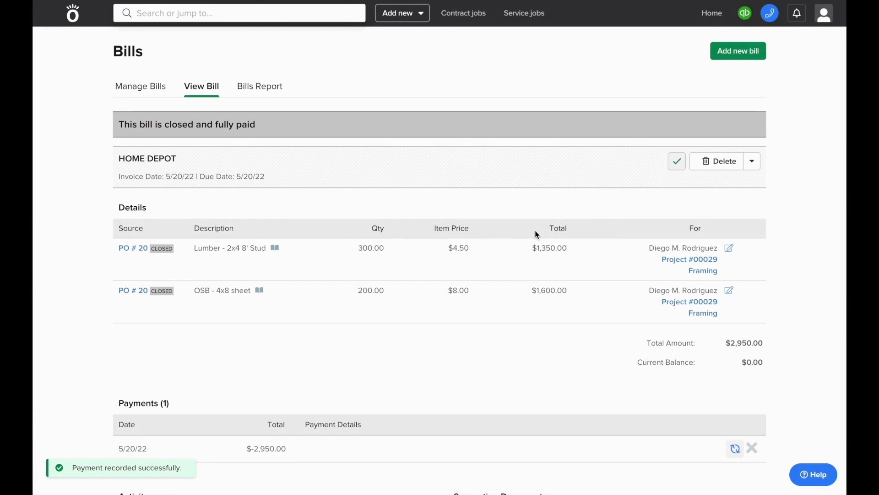
Open Project #00029's Plan & Track view and start scheduling resources for the Site Prep / Demolition phase
{"action": "left_click", "coordinate": [286, 20]}
{"action": "type", "text": "0029"}
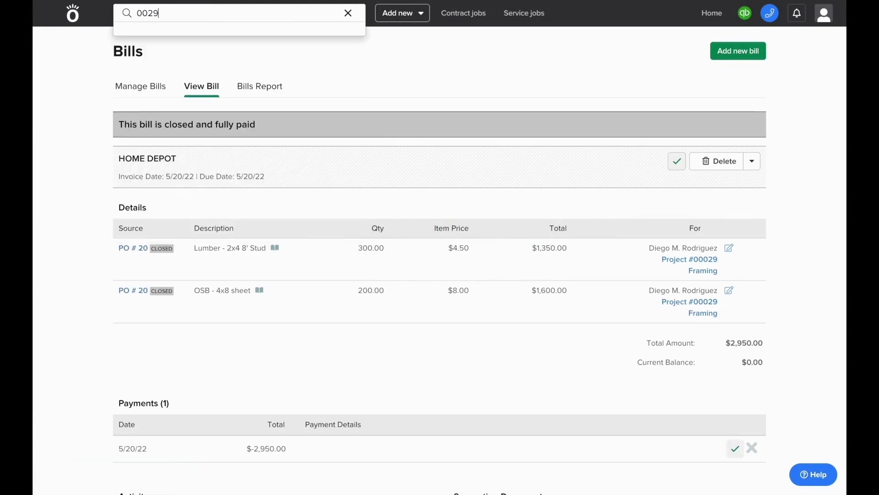
{"action": "left_click", "coordinate": [280, 66]}
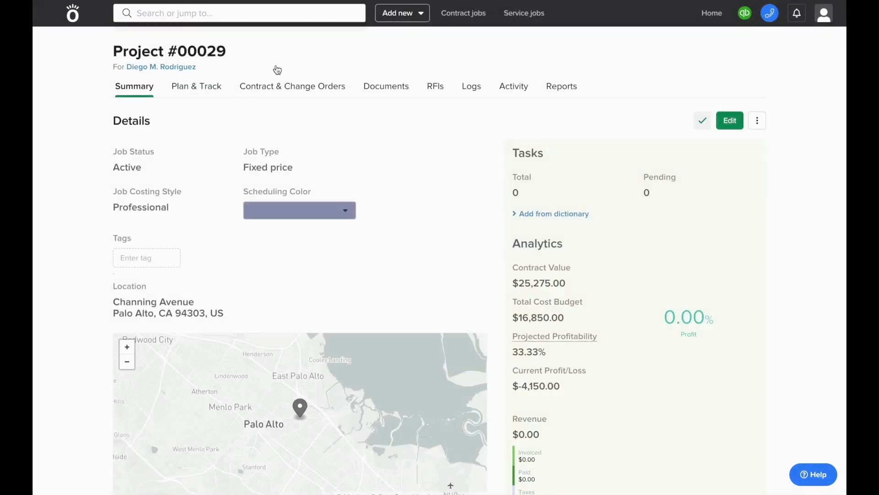
{"action": "left_click", "coordinate": [215, 88]}
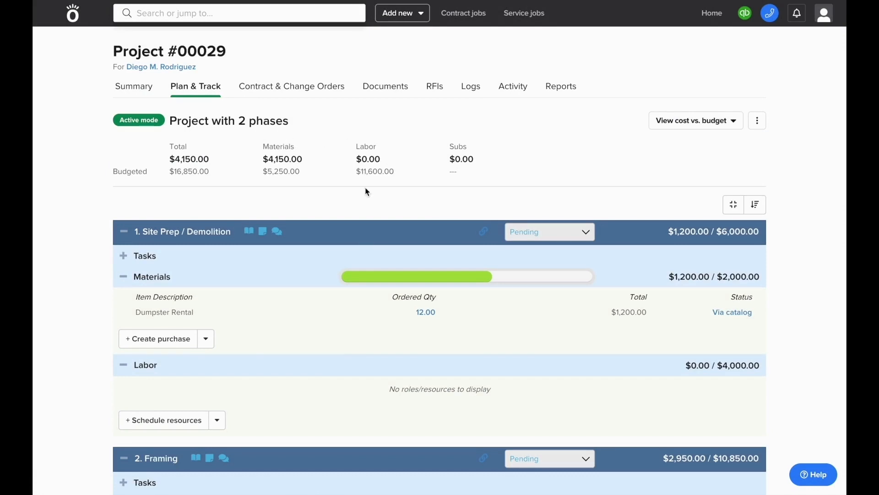
{"action": "left_click", "coordinate": [193, 423]}
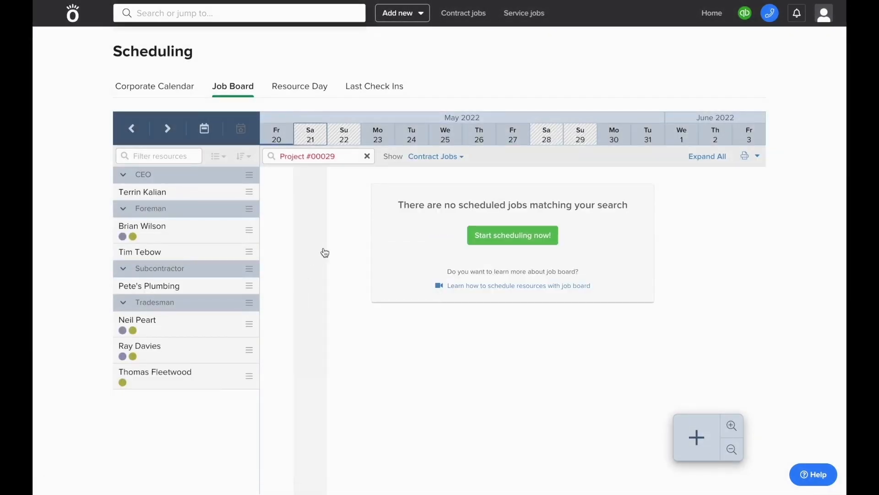
Schedule the Site Prep / Demolition phase of Project #00029 for one calendar day on 05/20/22
{"action": "left_click", "coordinate": [703, 443]}
{"action": "left_click", "coordinate": [352, 83]}
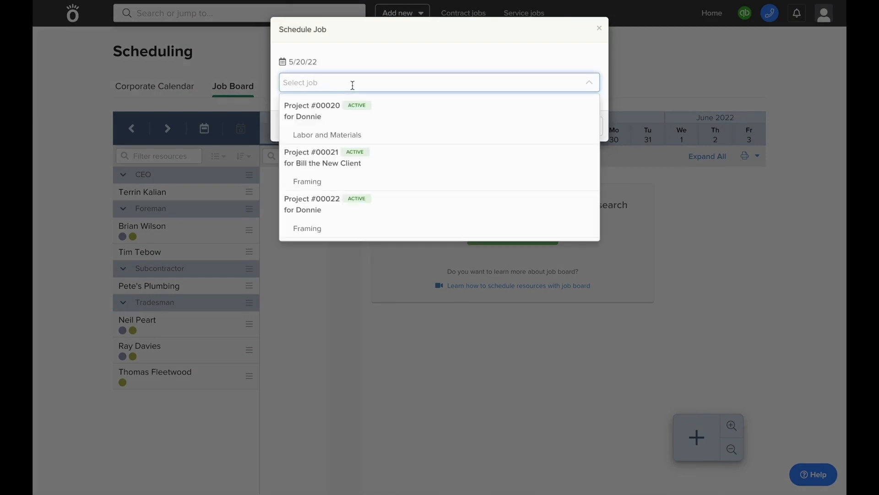
{"action": "type", "text": "0029"}
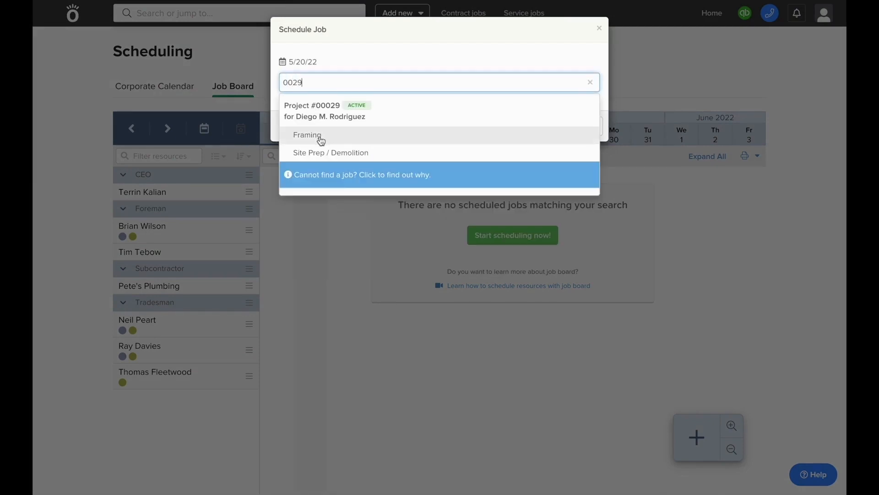
{"action": "left_click", "coordinate": [323, 151]}
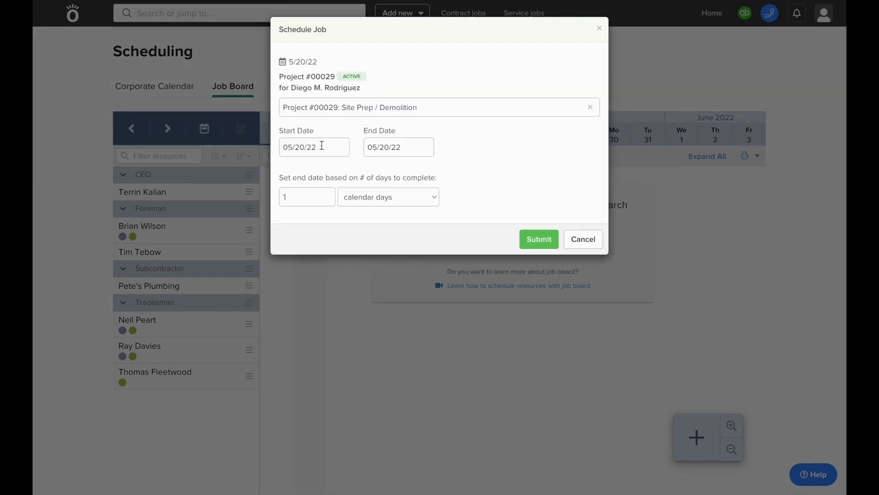
{"action": "left_click", "coordinate": [522, 240]}
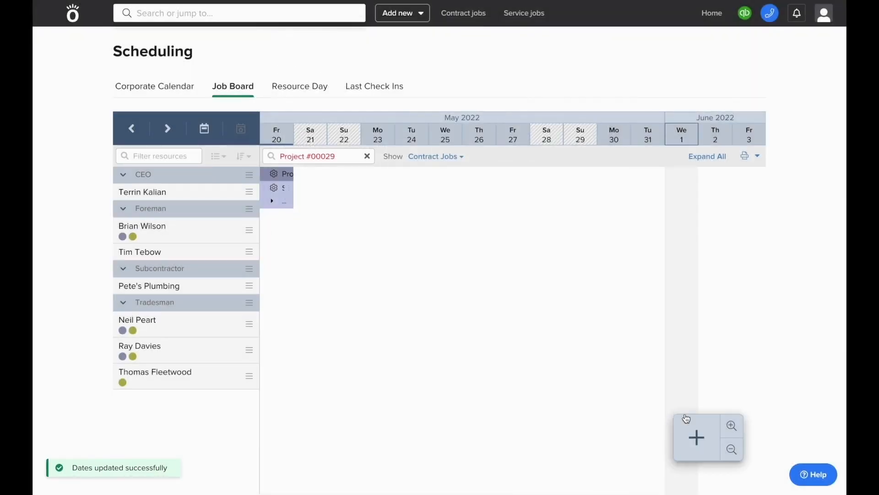
Schedule the Framing phase of Project #00029 for 8 calendar days starting 05/20/22
{"action": "left_click", "coordinate": [686, 418]}
{"action": "left_click", "coordinate": [365, 84]}
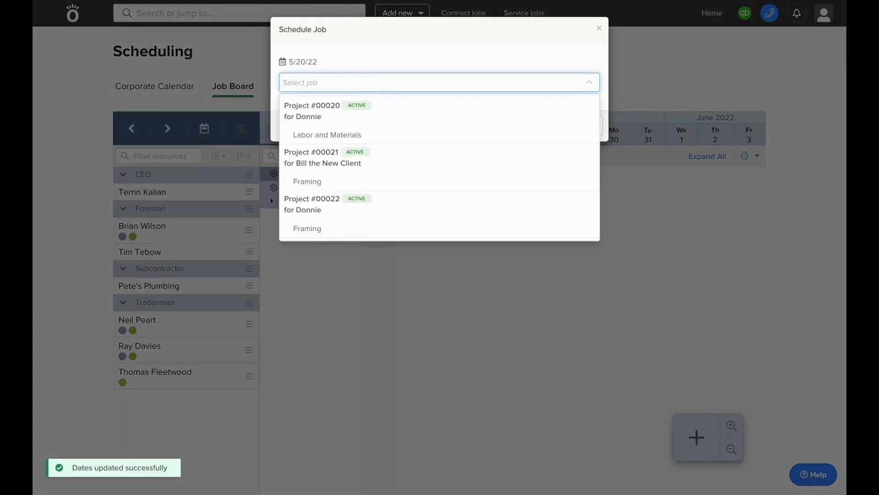
{"action": "type", "text": "0029"}
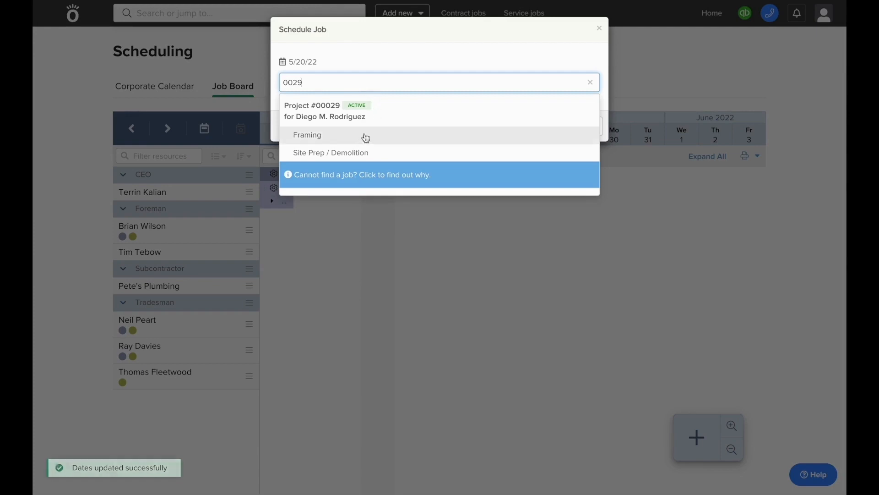
{"action": "left_click", "coordinate": [367, 138]}
{"action": "left_click", "coordinate": [323, 202]}
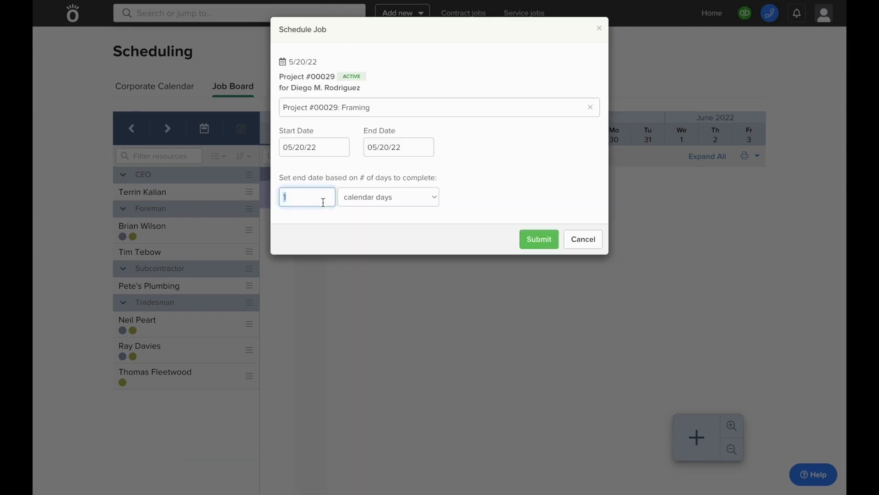
{"action": "type", "text": "8"}
{"action": "left_click", "coordinate": [536, 240]}
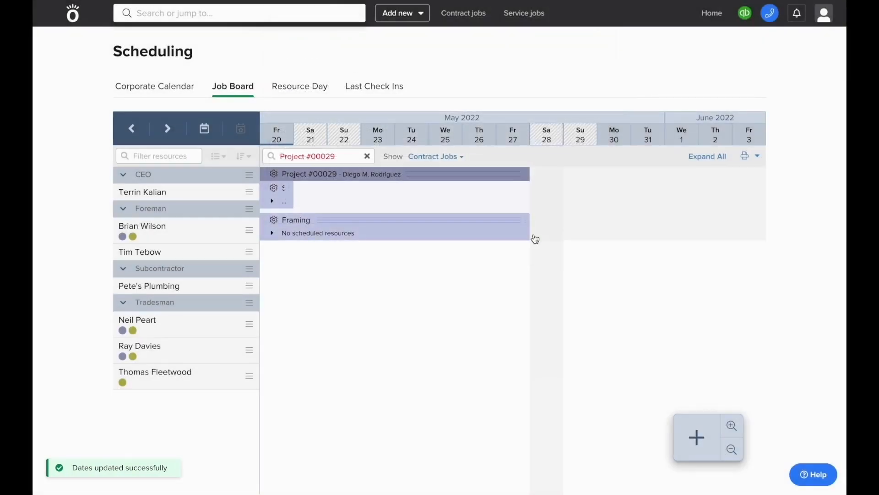
Assign all three tradesmen and the first-listed foreman to the scheduled Framing phase
{"action": "left_click", "coordinate": [195, 372]}
{"action": "left_click", "coordinate": [190, 352]}
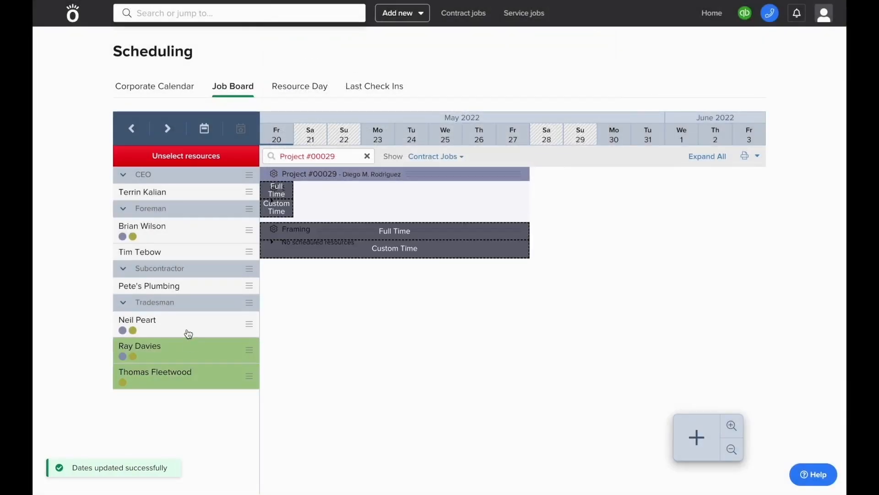
{"action": "left_click", "coordinate": [189, 333]}
{"action": "left_click", "coordinate": [198, 229]}
{"action": "left_click_drag", "start_coordinate": [245, 236], "coordinate": [347, 238]}
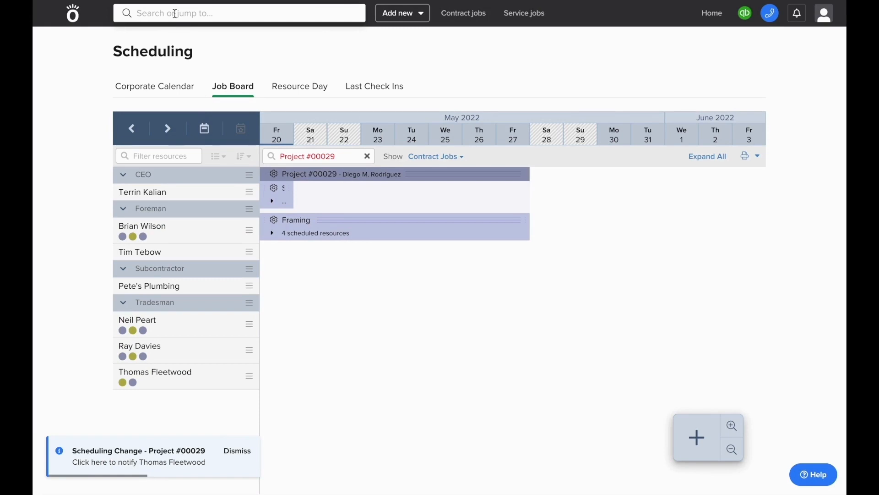
Open time entry and view the scheduled foreman's timesheet for the week of May 15 to May 21
{"action": "left_click", "coordinate": [403, 13]}
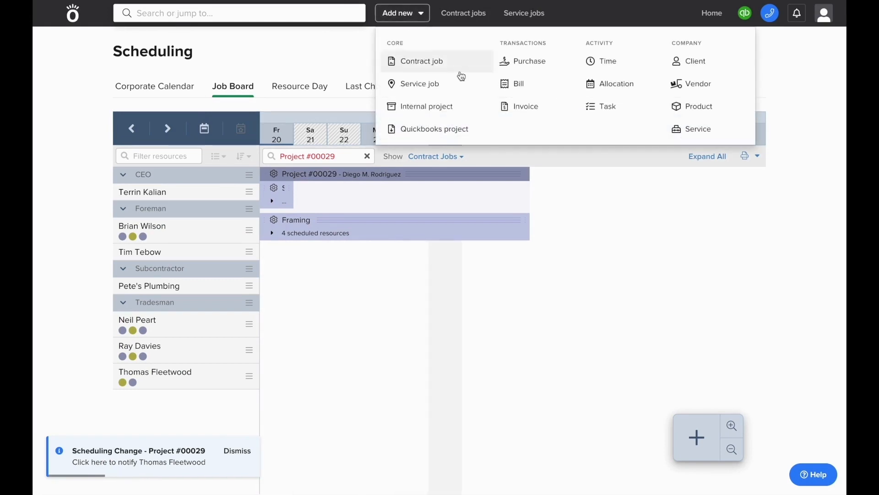
{"action": "left_click", "coordinate": [598, 71]}
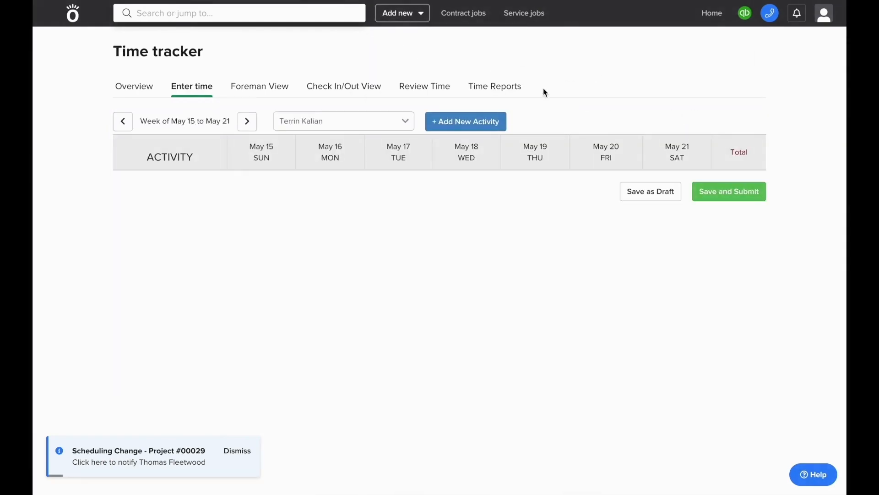
{"action": "left_click", "coordinate": [372, 115]}
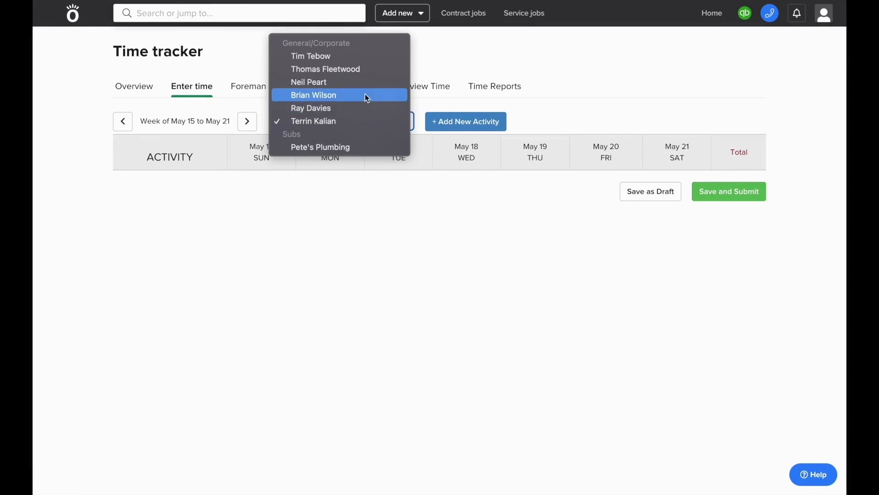
{"action": "left_click", "coordinate": [365, 96]}
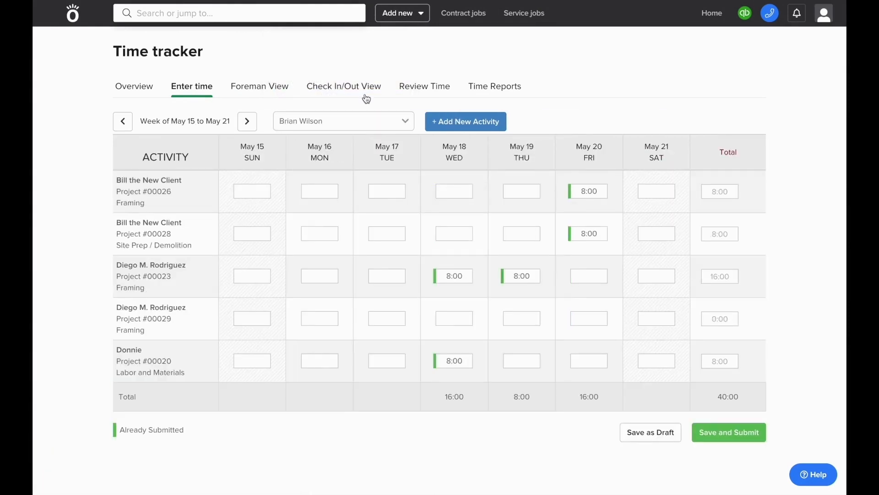
Open the Foreman View time entry for the Site Prep / Demolition phase of Project #00029
{"action": "left_click", "coordinate": [276, 89]}
{"action": "left_click", "coordinate": [227, 116]}
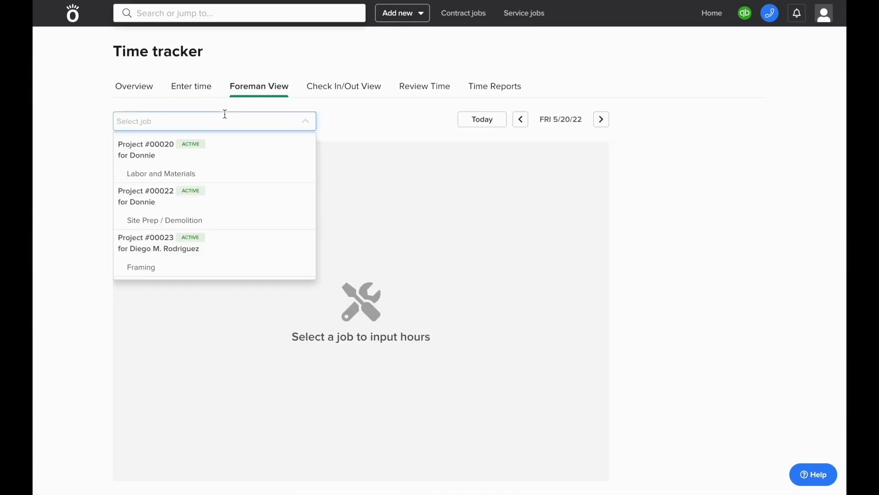
{"action": "type", "text": "0029"}
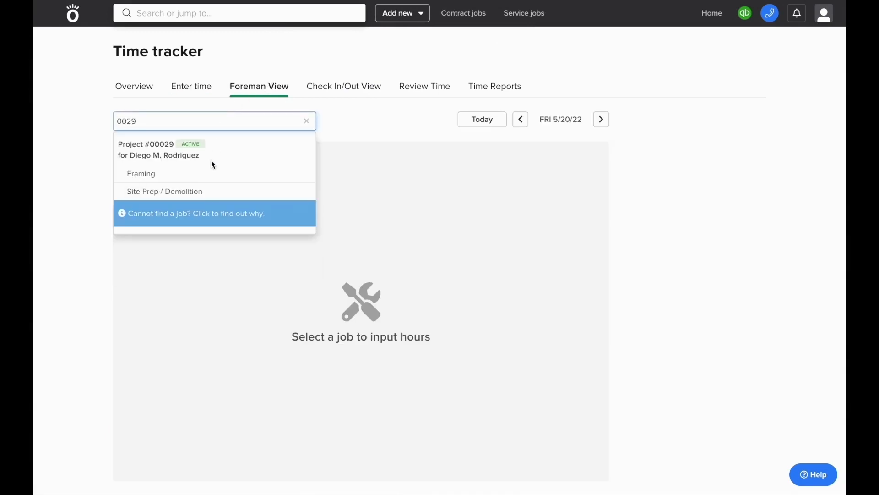
{"action": "left_click", "coordinate": [201, 192]}
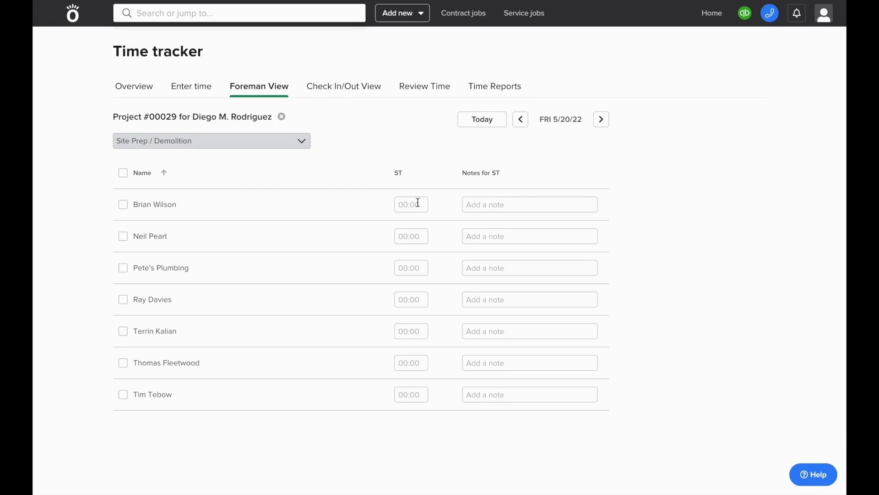
Enter and submit ST hours of 4:00 for the first, second and fifth listed workers, 5:00 for the fourth and 2:00 for the sixth
{"action": "left_click", "coordinate": [418, 202]}
{"action": "type", "text": "4"}
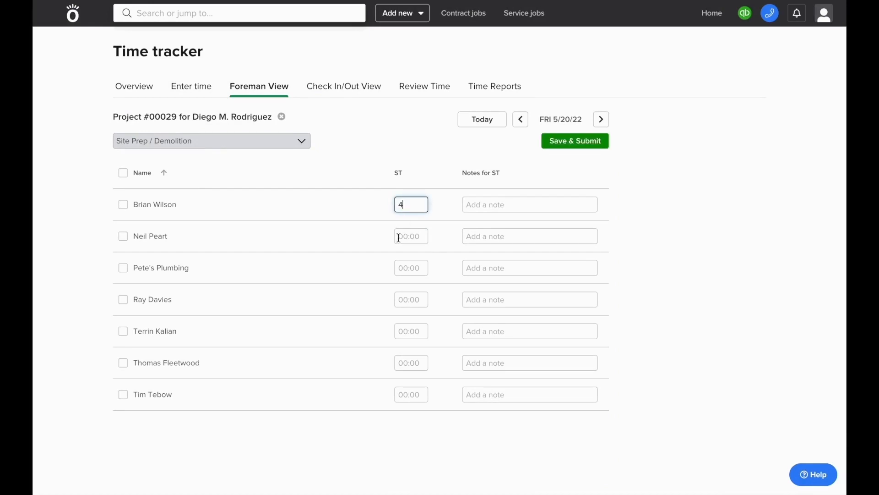
{"action": "key", "text": "Tab"}
{"action": "type", "text": "4"}
{"action": "left_click", "coordinate": [405, 307]}
{"action": "type", "text": "5"}
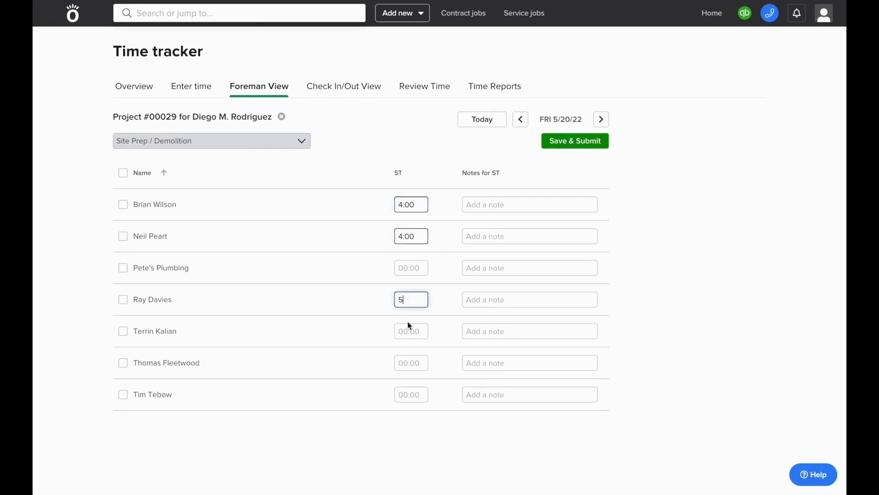
{"action": "left_click", "coordinate": [408, 330]}
{"action": "type", "text": "4"}
{"action": "left_click", "coordinate": [414, 368]}
{"action": "type", "text": "2:00"}
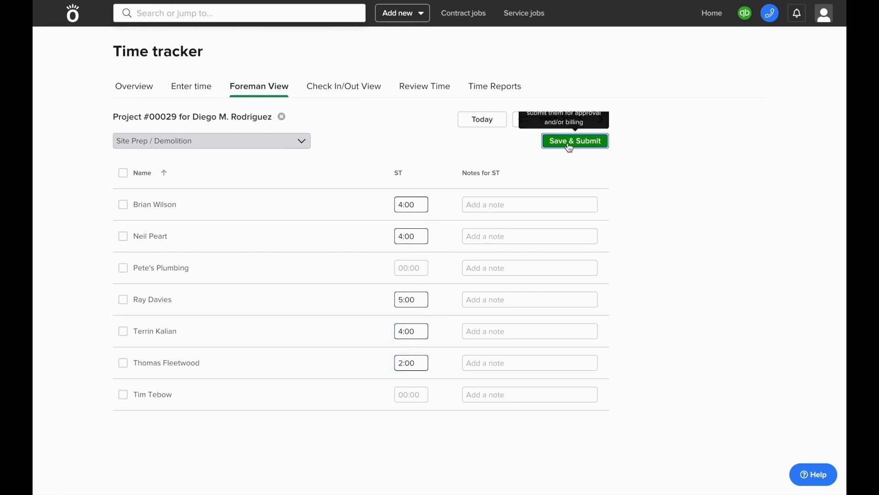
{"action": "left_click", "coordinate": [569, 143]}
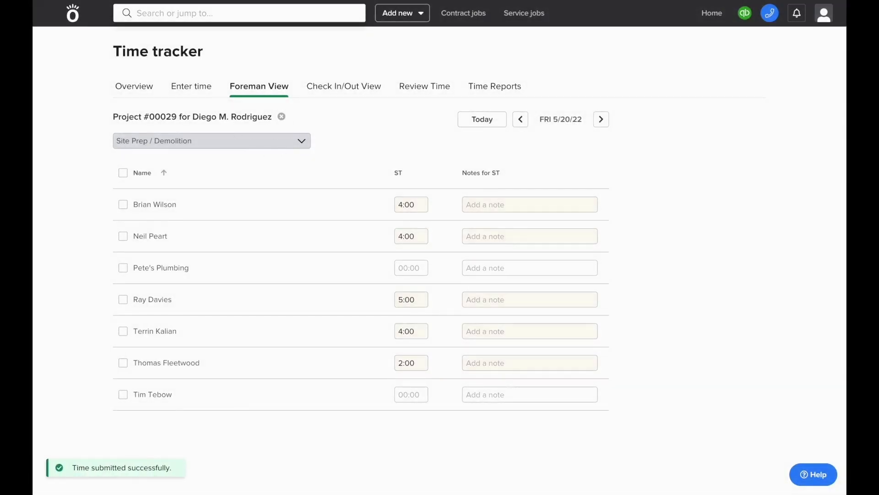
Switch the Foreman View to the Framing phase of Project #00029 for Monday 5/23/22
{"action": "left_click", "coordinate": [283, 118]}
{"action": "left_click", "coordinate": [254, 127]}
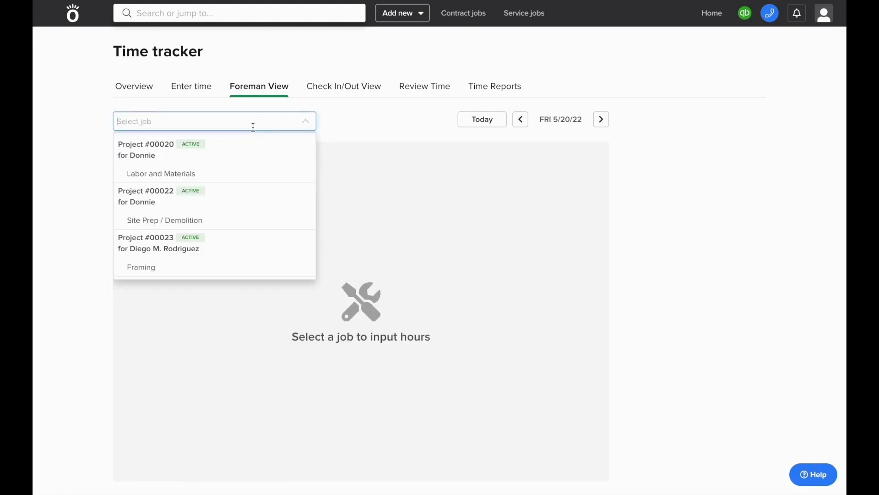
{"action": "type", "text": "00029"}
{"action": "left_click", "coordinate": [239, 176]}
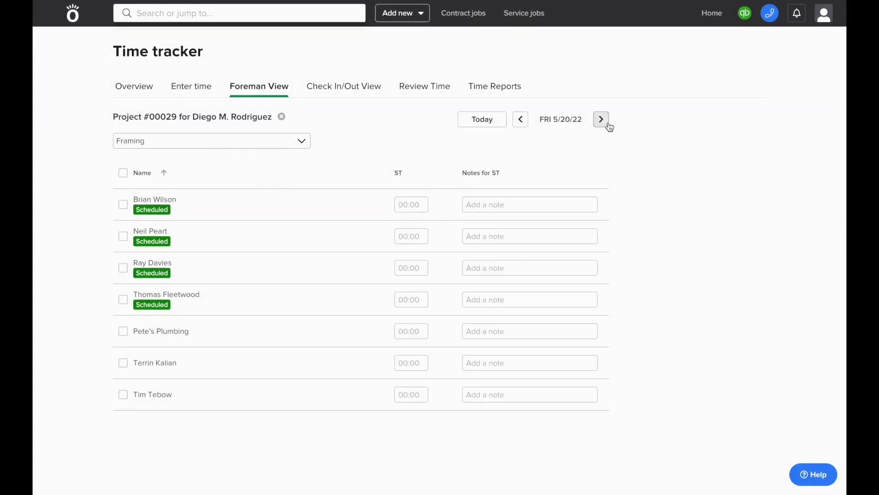
{"action": "left_click", "coordinate": [605, 121]}
{"action": "left_click", "coordinate": [606, 121]}
{"action": "left_click", "coordinate": [601, 120]}
Enter and submit 8:00 ST hours for each of the four workers scheduled on Framing
{"action": "left_click", "coordinate": [403, 204]}
{"action": "type", "text": "8:00"}
{"action": "left_click", "coordinate": [412, 235]}
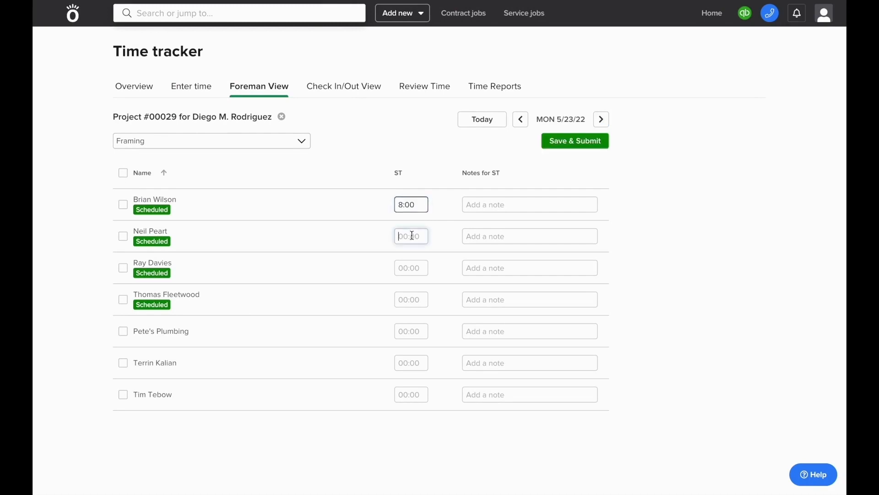
{"action": "type", "text": "8"}
{"action": "left_click", "coordinate": [418, 266]}
{"action": "type", "text": "8"}
{"action": "left_click", "coordinate": [417, 299]}
{"action": "type", "text": "8"}
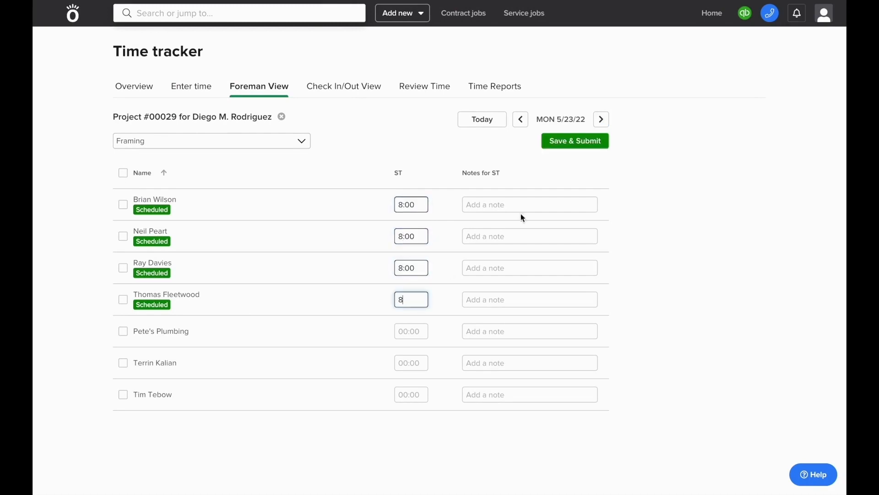
{"action": "left_click", "coordinate": [573, 139]}
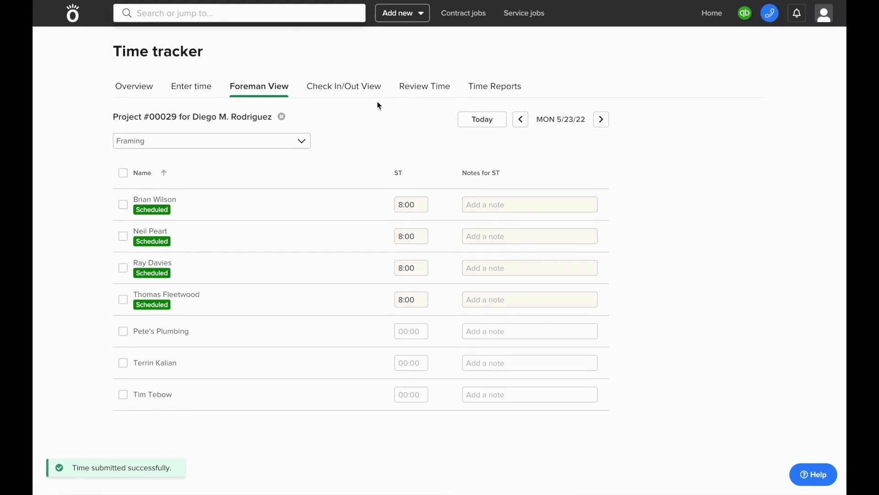
Reopen Project #00029's Plan & Track view and examine the Framing phase's material and labor costs against budget
{"action": "left_click", "coordinate": [270, 18]}
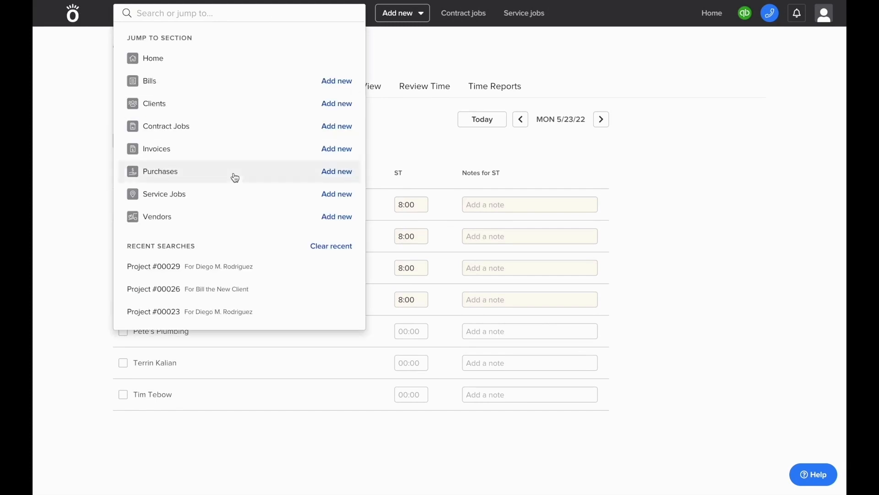
{"action": "left_click", "coordinate": [240, 263]}
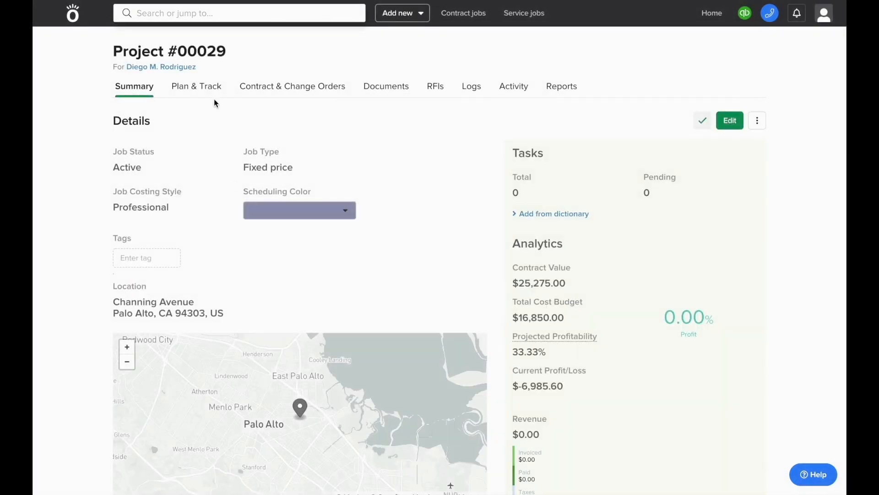
{"action": "left_click", "coordinate": [208, 91]}
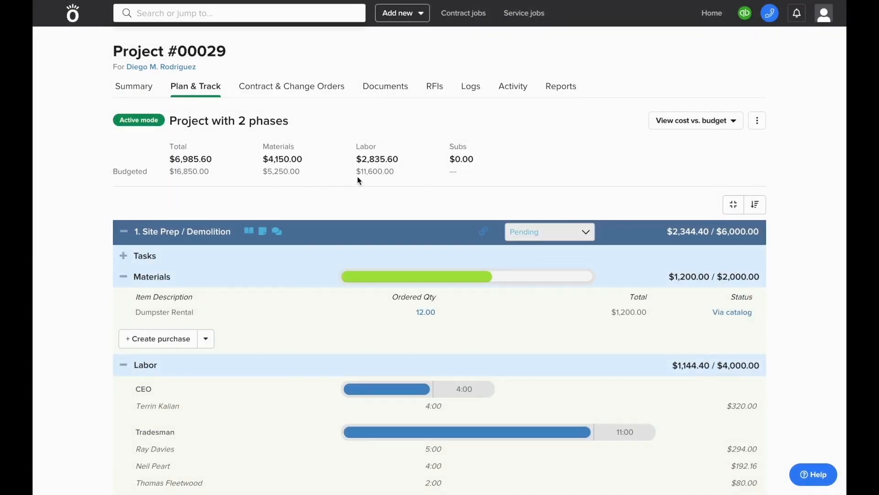
{"action": "left_click", "coordinate": [735, 206]}
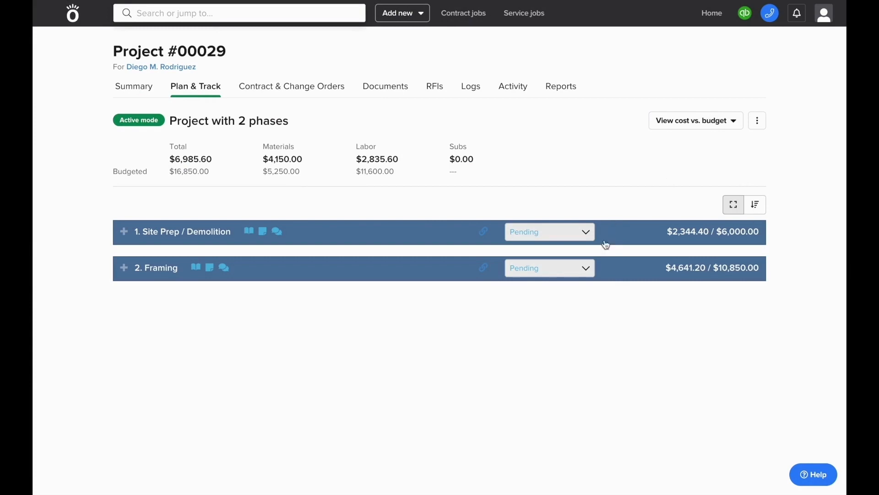
{"action": "left_click", "coordinate": [141, 268]}
{"action": "left_click", "coordinate": [180, 314]}
{"action": "scroll", "coordinate": [197, 311], "scroll_direction": "down", "scroll_amount": 3}
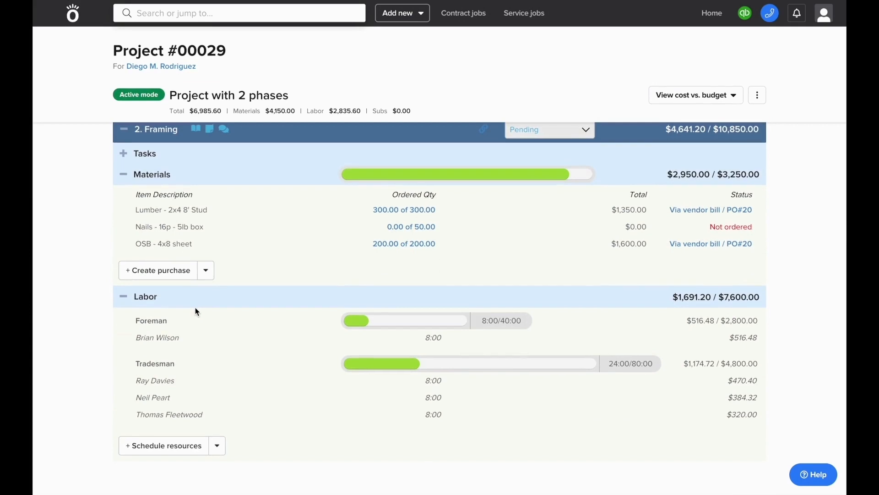
Add a Painting change order priced at $1,000 to Project #00029's contract and make it active
{"action": "scroll", "coordinate": [195, 307], "scroll_direction": "up", "scroll_amount": 3}
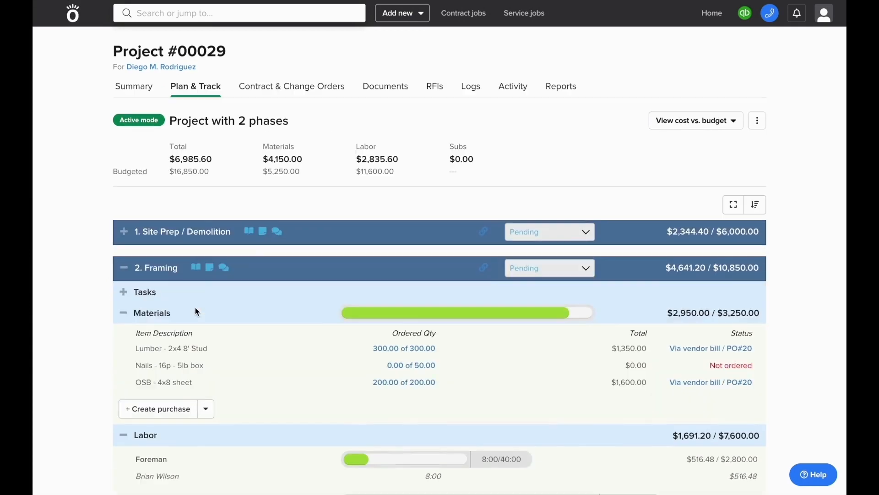
{"action": "left_click", "coordinate": [275, 90]}
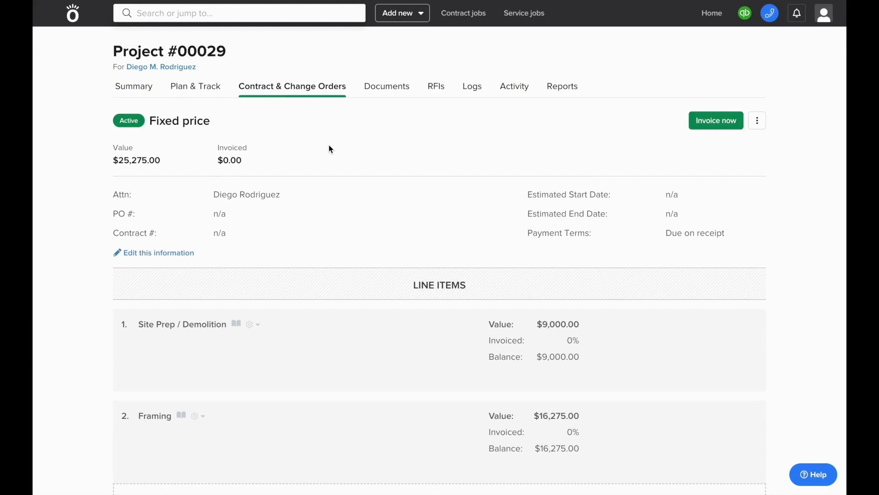
{"action": "scroll", "coordinate": [334, 157], "scroll_direction": "down", "scroll_amount": 2}
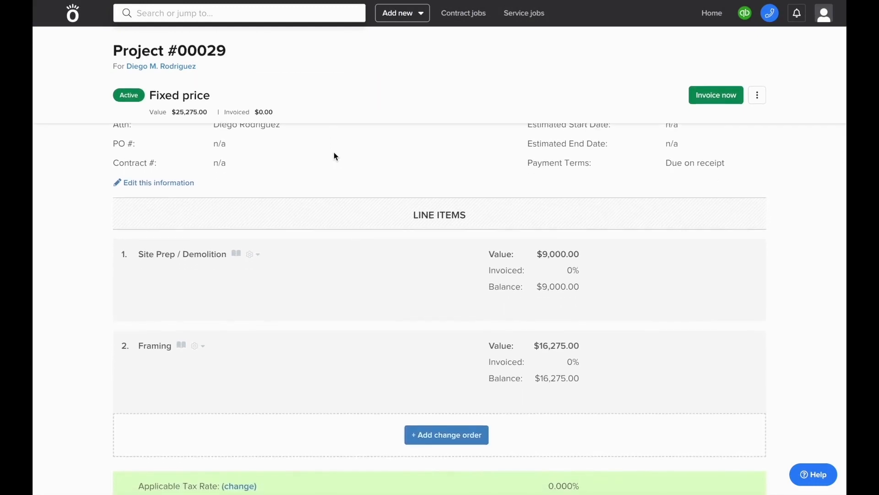
{"action": "left_click", "coordinate": [434, 434]}
{"action": "scroll", "coordinate": [403, 408], "scroll_direction": "down", "scroll_amount": 2}
{"action": "left_click", "coordinate": [376, 370]}
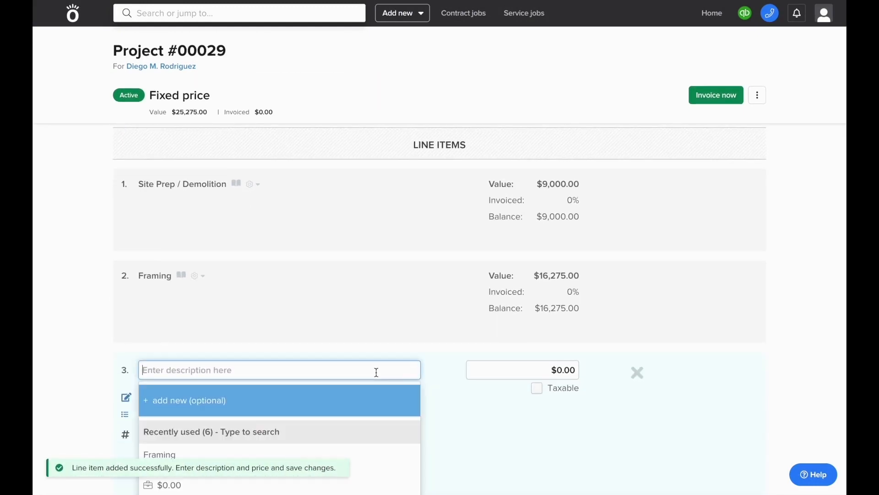
{"action": "type", "text": "Painting"}
{"action": "key", "text": "Tab"}
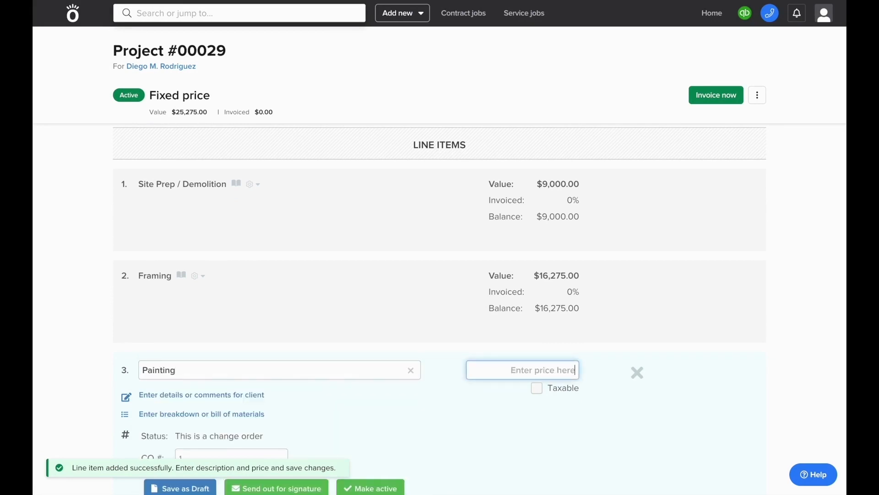
{"action": "type", "text": "1000"}
{"action": "scroll", "coordinate": [261, 458], "scroll_direction": "down", "scroll_amount": 1}
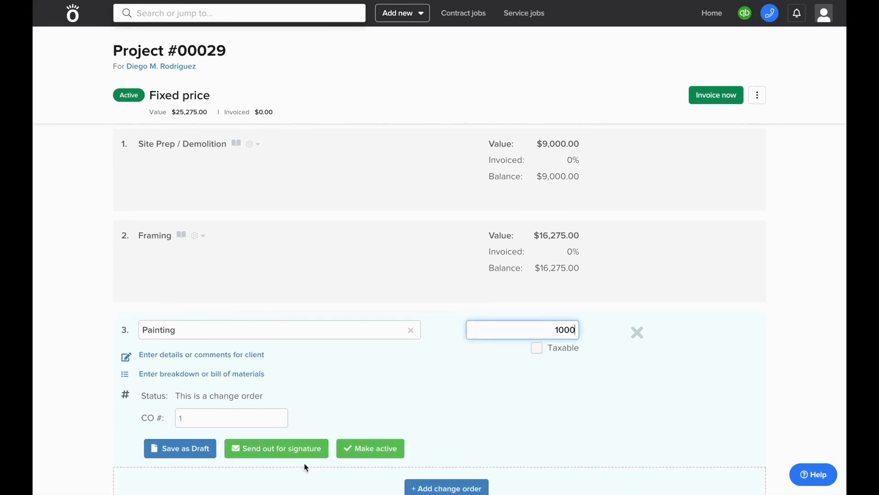
{"action": "left_click", "coordinate": [350, 458]}
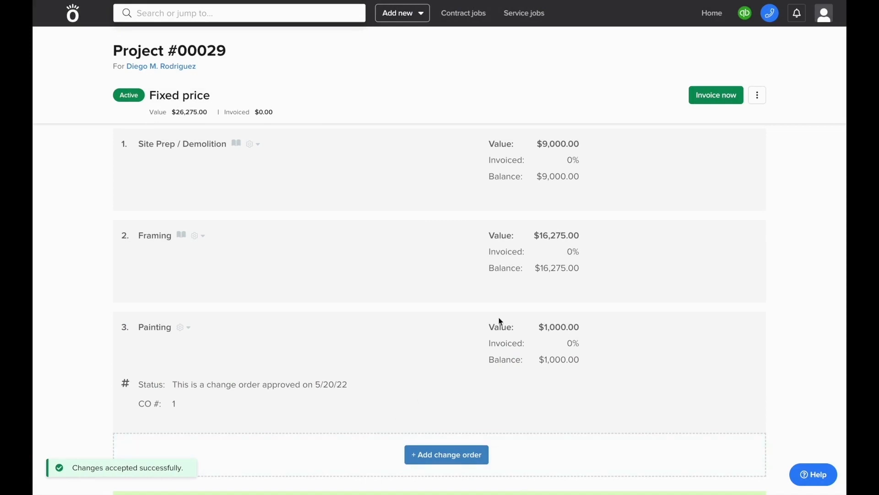
Create a progress invoice for Project #00029 billing Site Prep / Demolition at 100% and Framing at 50% complete
{"action": "left_click", "coordinate": [711, 100]}
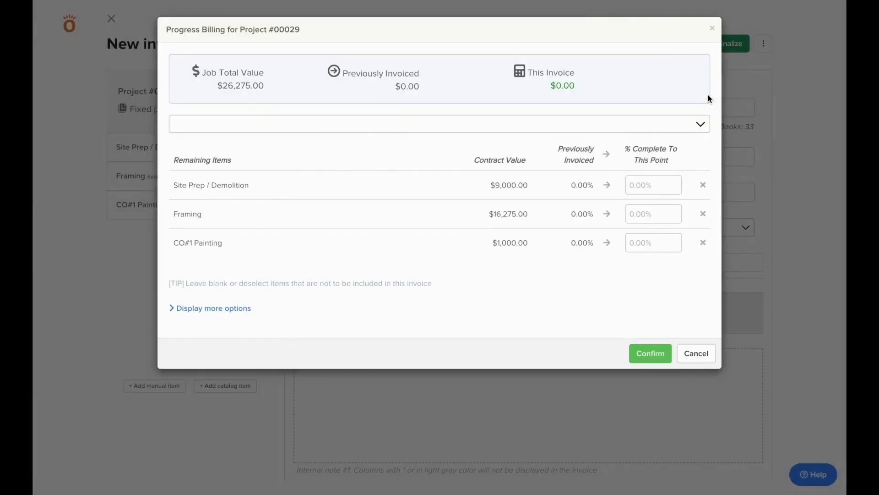
{"action": "left_click", "coordinate": [607, 185]}
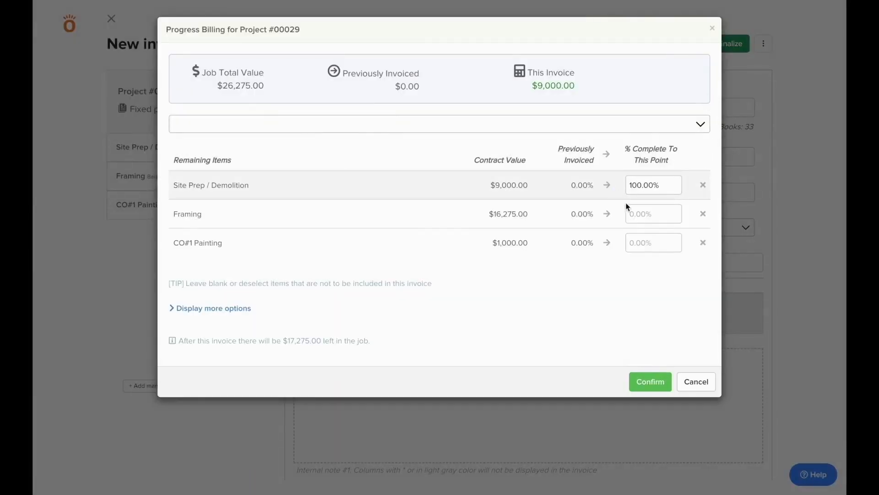
{"action": "left_click", "coordinate": [639, 214]}
{"action": "type", "text": "50"}
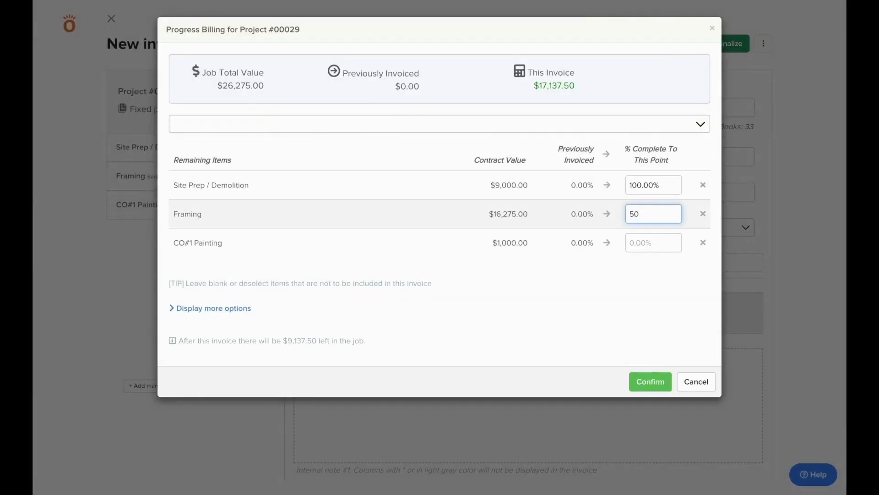
{"action": "left_click", "coordinate": [649, 386]}
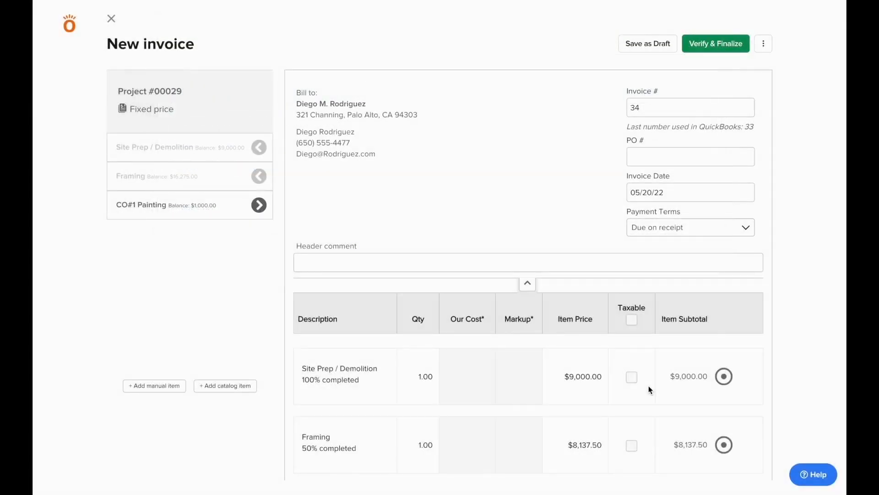
Finalize the new invoice with the option to email the client enabled, and send it with the prepared message
{"action": "left_click", "coordinate": [707, 46]}
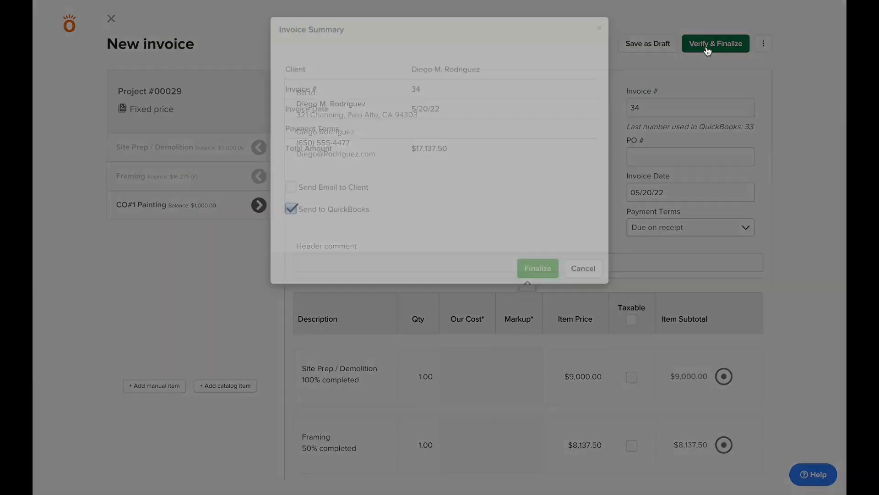
{"action": "left_click", "coordinate": [291, 187]}
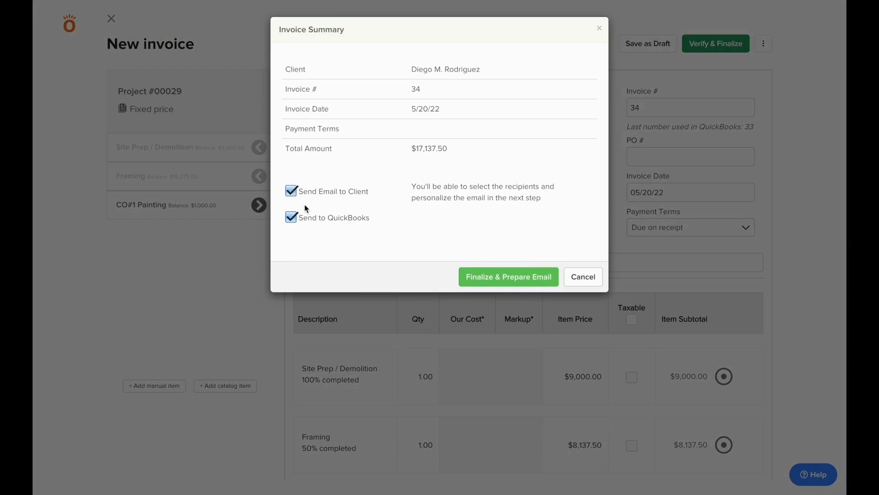
{"action": "left_click", "coordinate": [467, 269]}
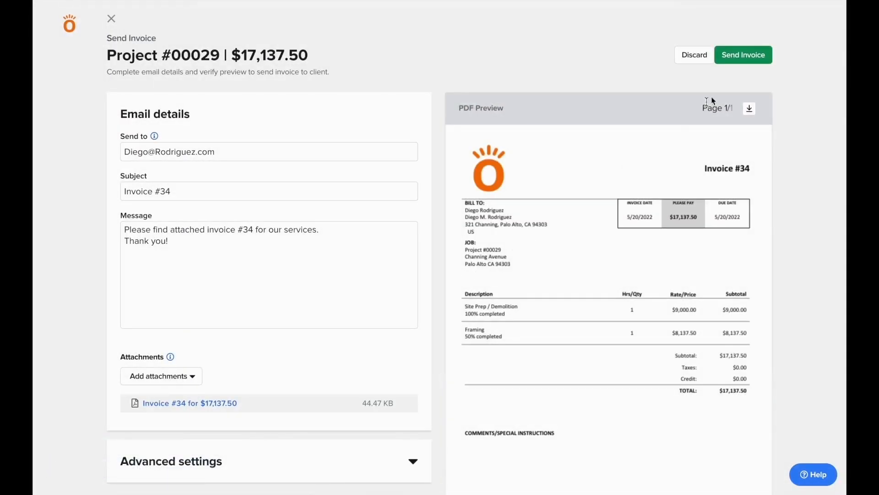
{"action": "left_click", "coordinate": [737, 64]}
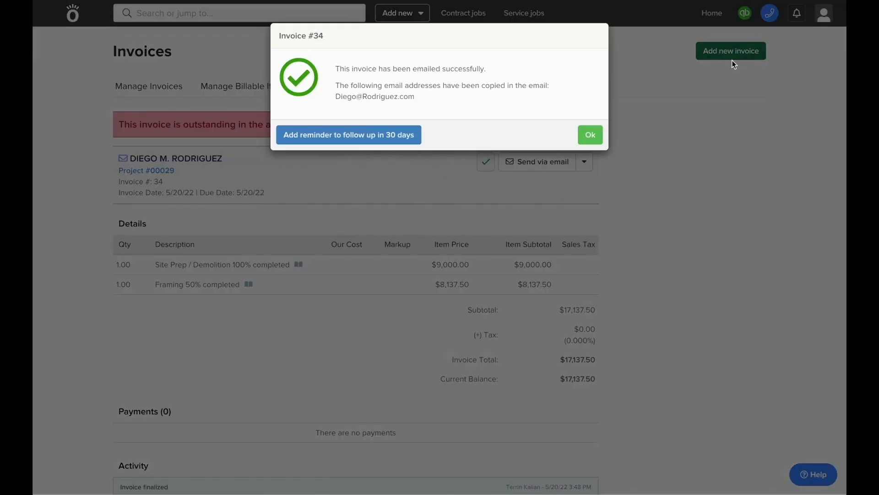
{"action": "left_click", "coordinate": [590, 137]}
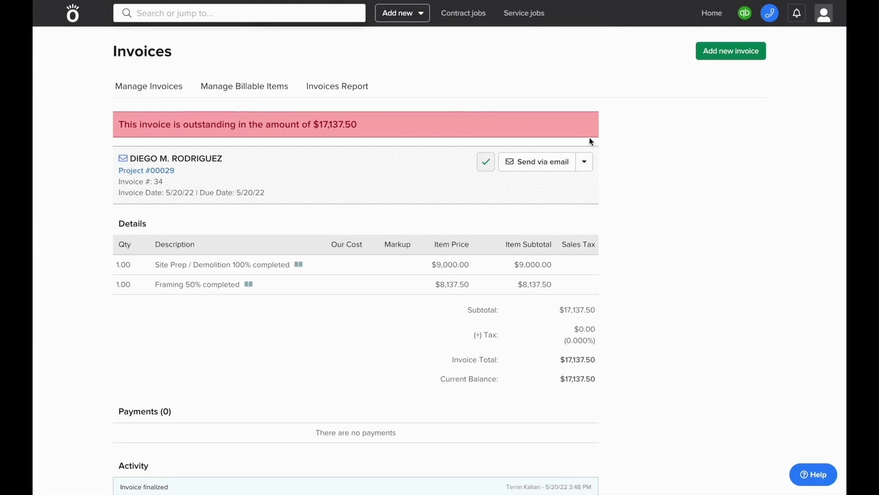
Record a partial payment of $10,000 against the invoice just sent
{"action": "left_click", "coordinate": [591, 161]}
{"action": "left_click", "coordinate": [573, 182]}
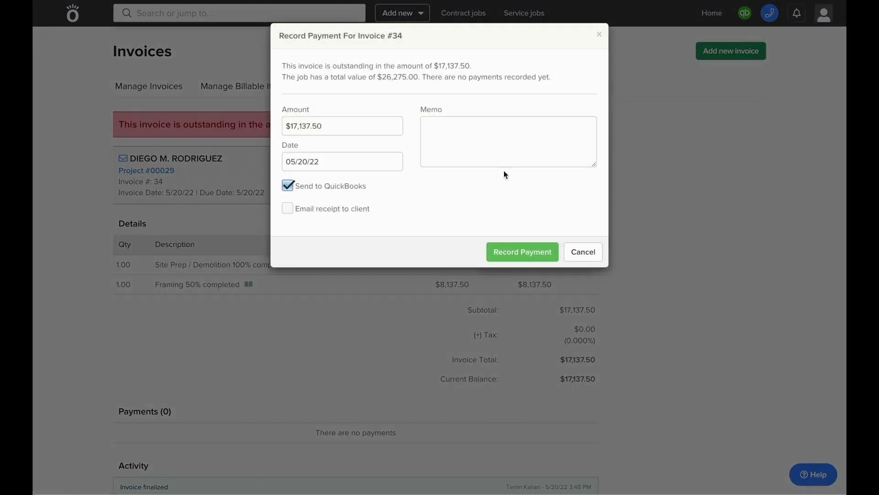
{"action": "double_click", "coordinate": [388, 121]}
{"action": "type", "text": "10000"}
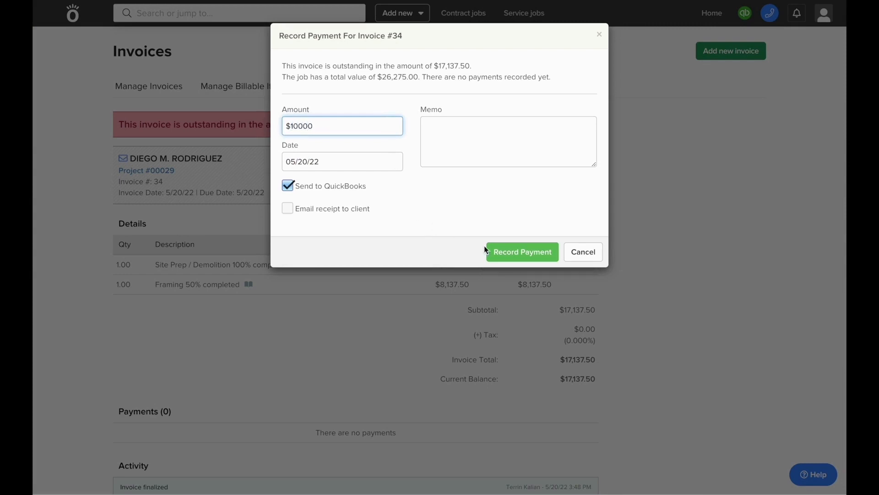
{"action": "left_click", "coordinate": [502, 252]}
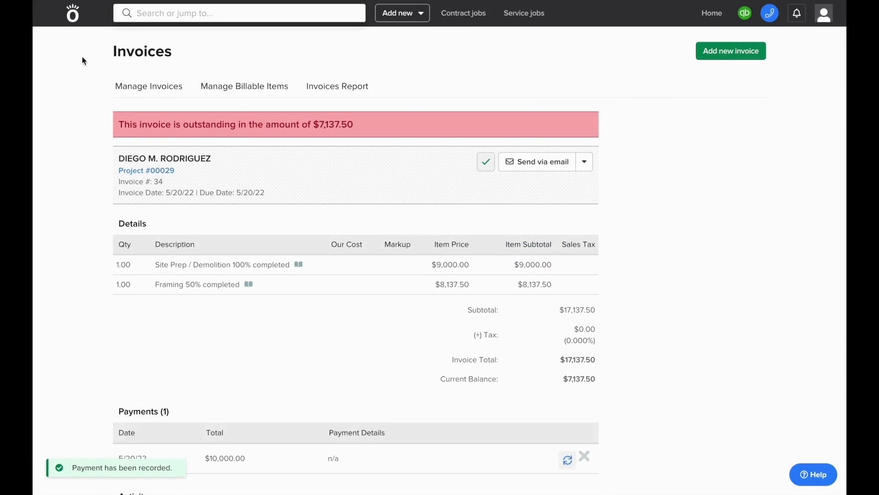
Expand Project #00029's revenue and cost breakdown in the contract jobs list to review its profitability
{"action": "left_click", "coordinate": [460, 14]}
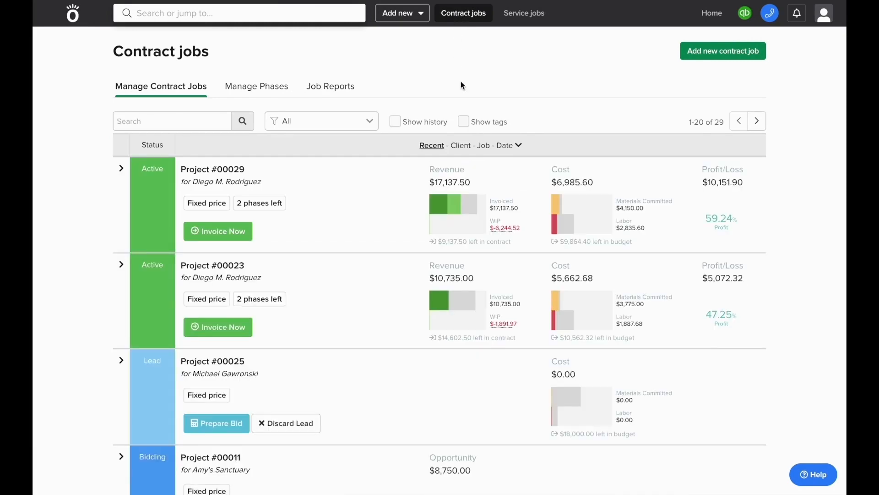
{"action": "left_click", "coordinate": [564, 213]}
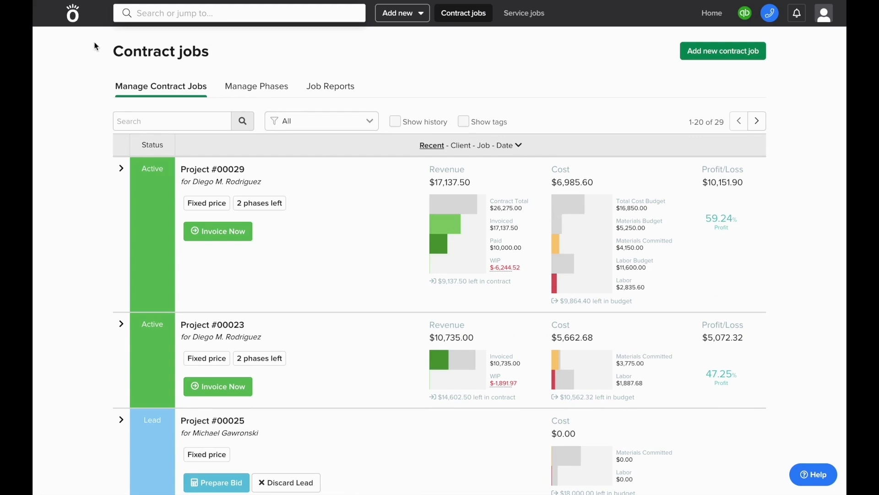
Open the company Dashboard and examine its job progress, team activity, invoice and bill summaries
{"action": "left_click", "coordinate": [71, 17]}
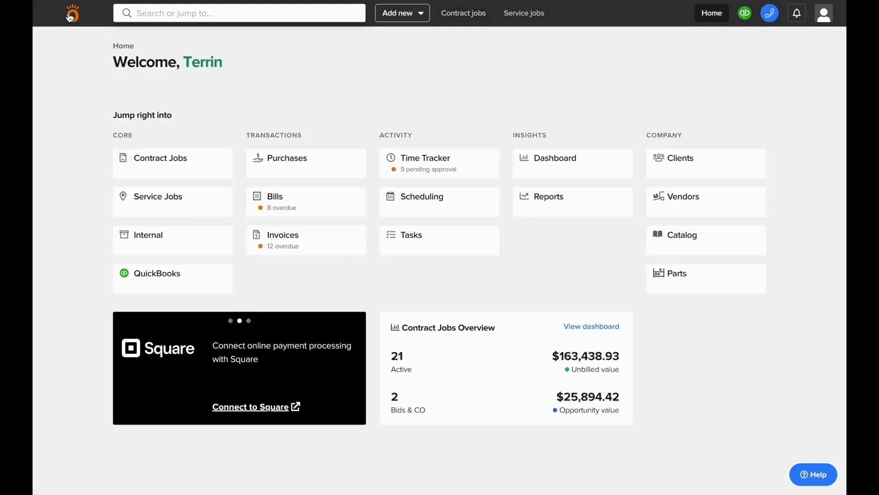
{"action": "left_click", "coordinate": [542, 170]}
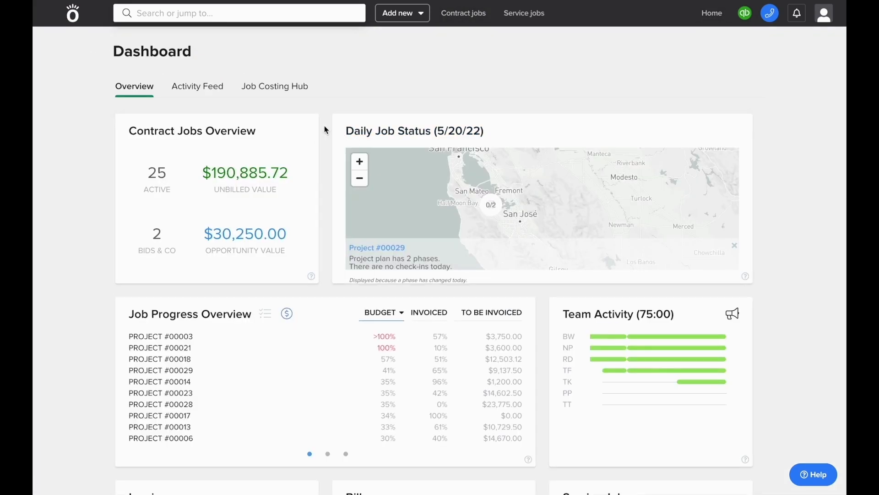
{"action": "scroll", "coordinate": [327, 130], "scroll_direction": "down", "scroll_amount": 1}
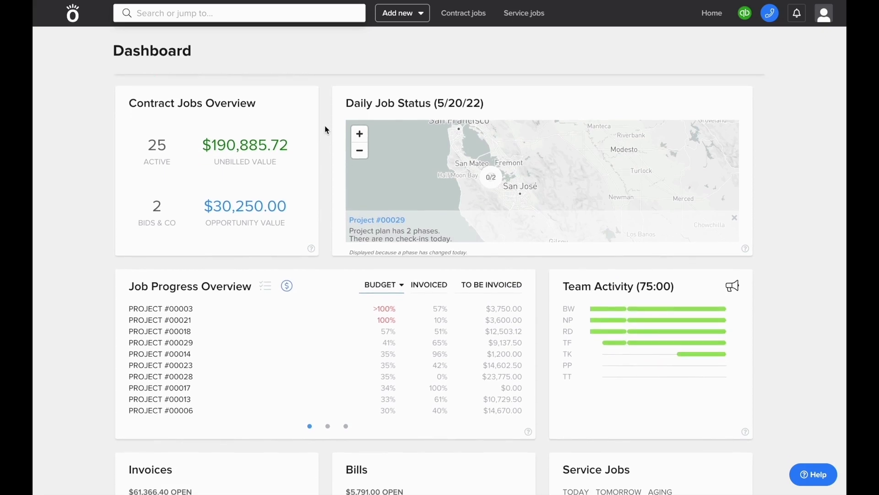
{"action": "scroll", "coordinate": [326, 130], "scroll_direction": "down", "scroll_amount": 3}
{"action": "scroll", "coordinate": [327, 130], "scroll_direction": "down", "scroll_amount": 3}
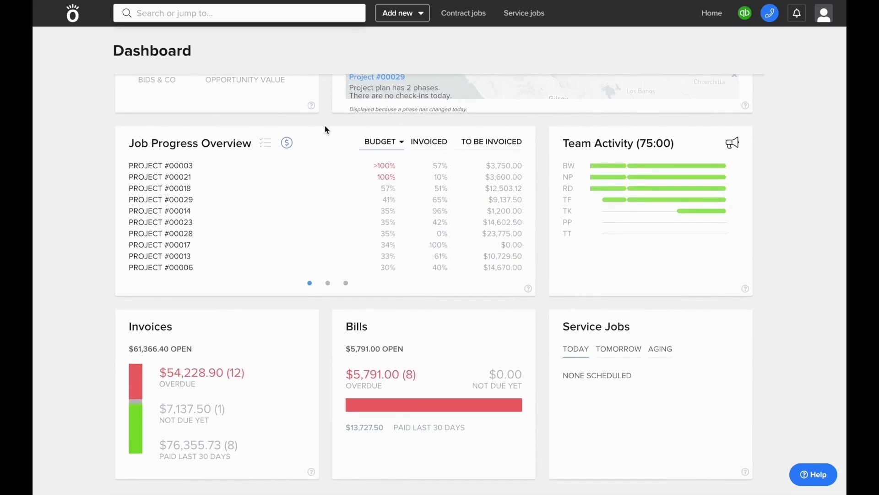
{"action": "scroll", "coordinate": [327, 131], "scroll_direction": "up", "scroll_amount": 3}
{"action": "scroll", "coordinate": [327, 131], "scroll_direction": "up", "scroll_amount": 4}
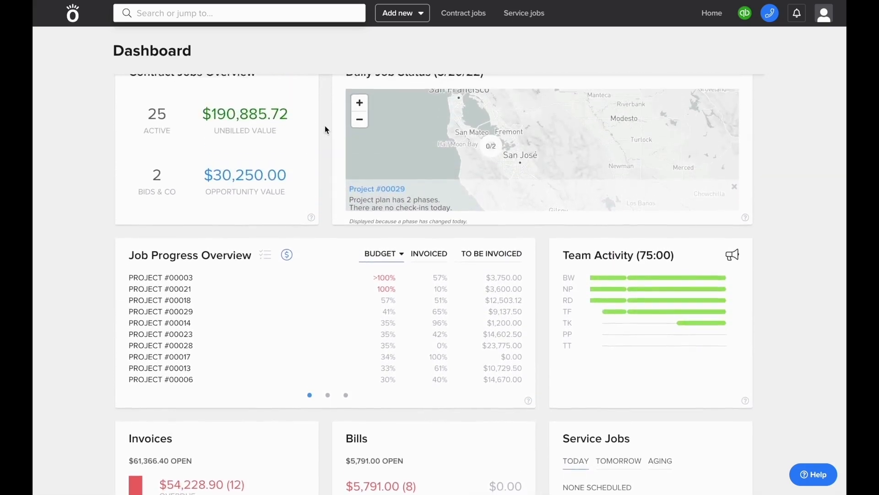